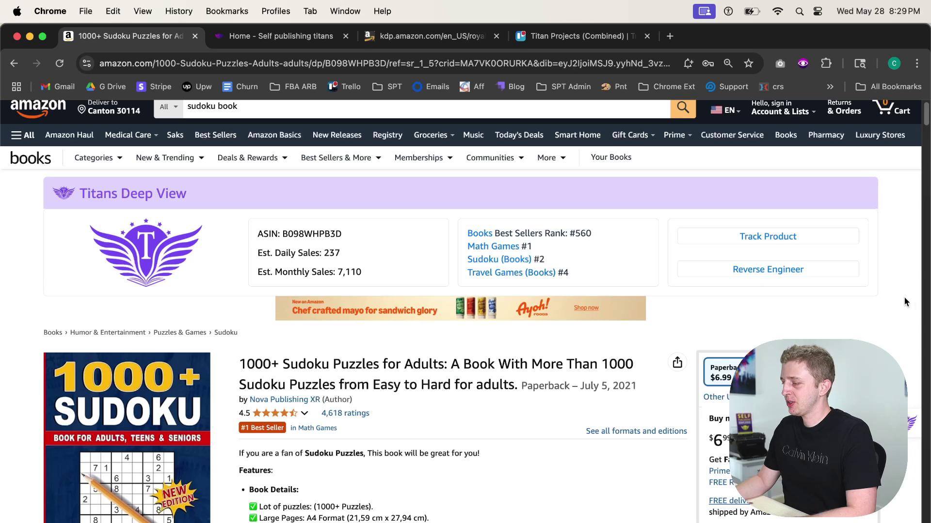
- Examine the 1000+ Sudoku book's title, estimated monthly sales and best sellers rank on its Amazon page
scroll(906, 313, "down", 2)
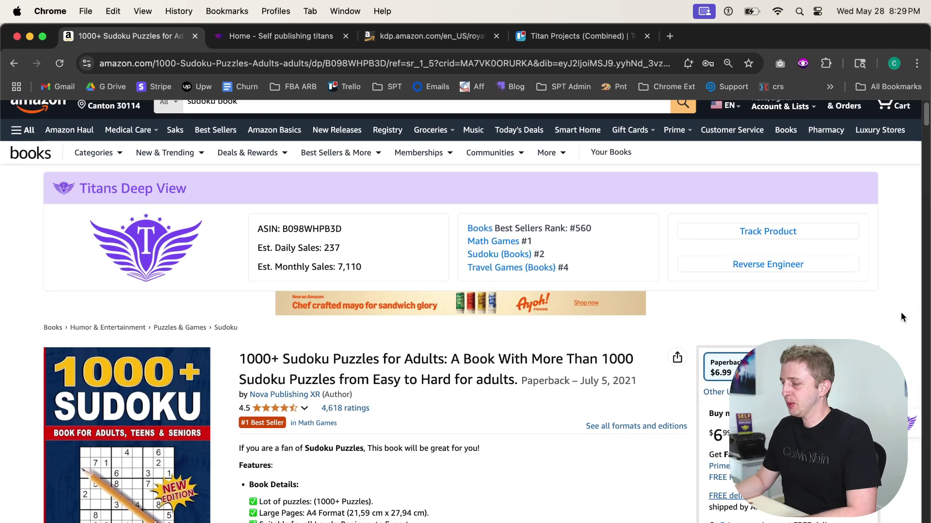
scroll(902, 318, "down", 3)
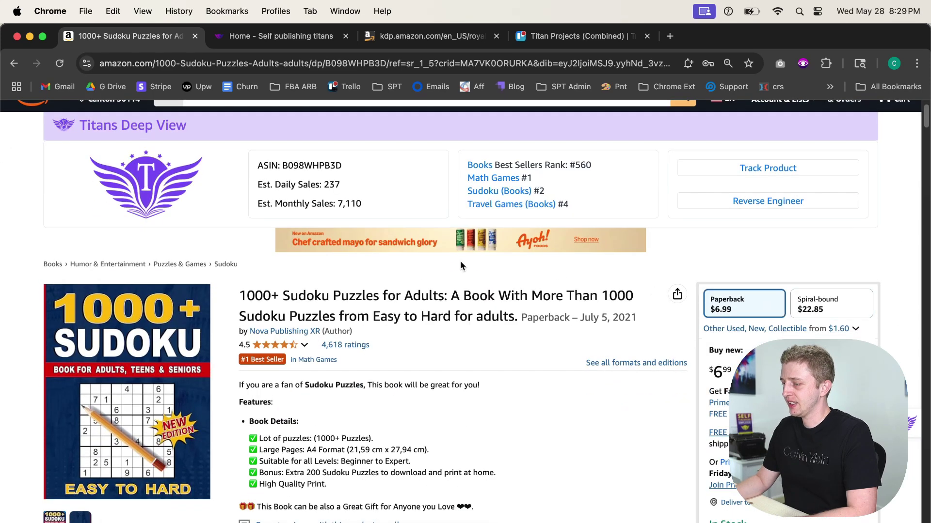
left_click_drag(240, 295, 292, 294)
left_click(353, 299)
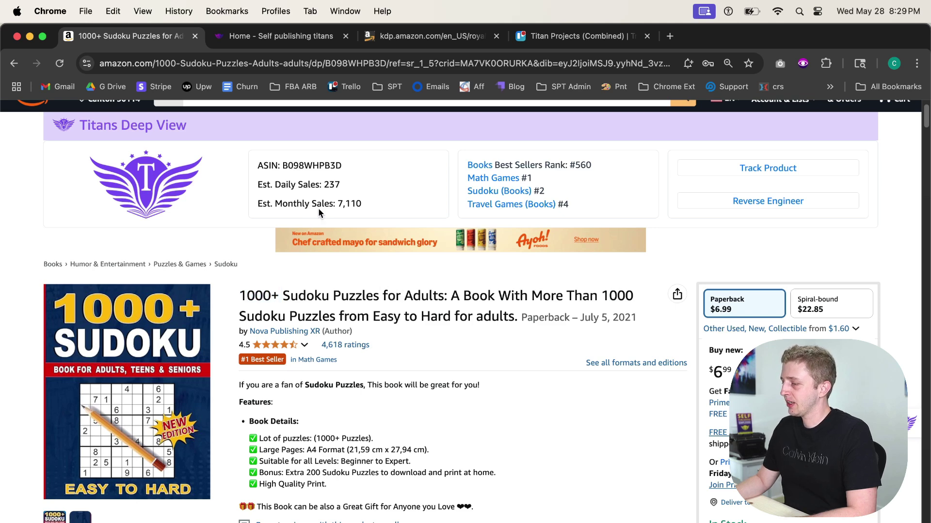
left_click_drag(374, 210, 339, 205)
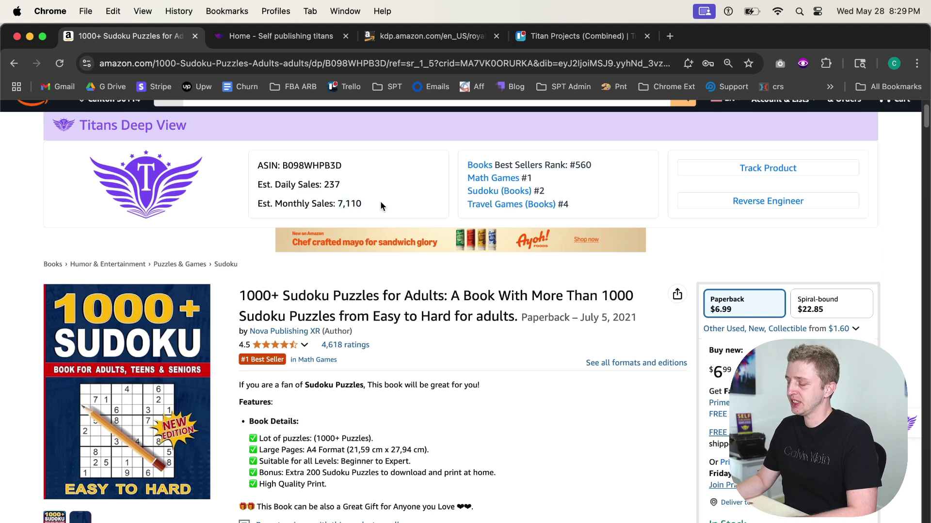
left_click_drag(494, 165, 588, 163)
left_click(588, 164)
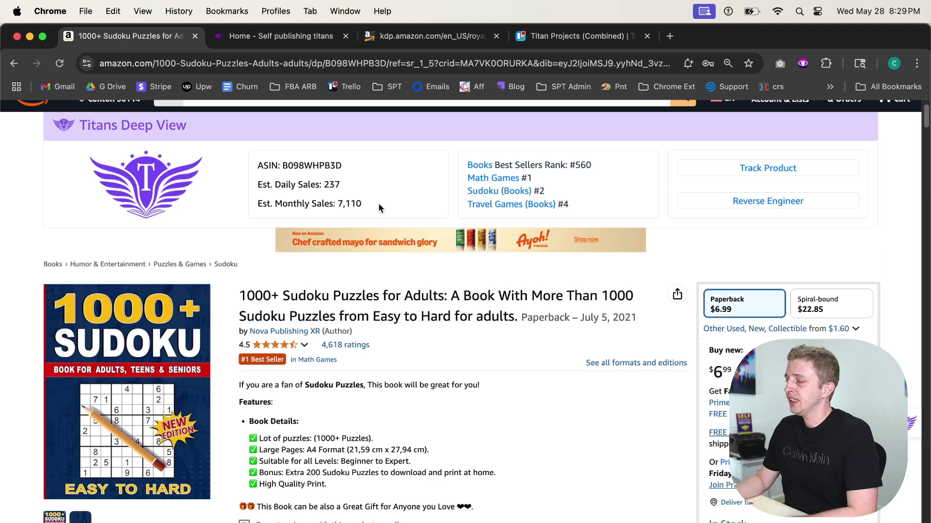
left_click_drag(373, 208, 333, 200)
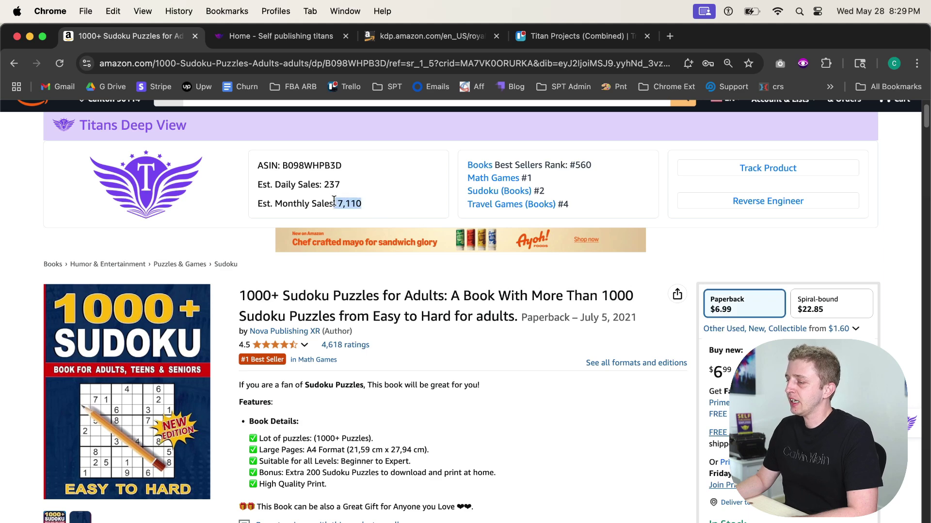
left_click(382, 206)
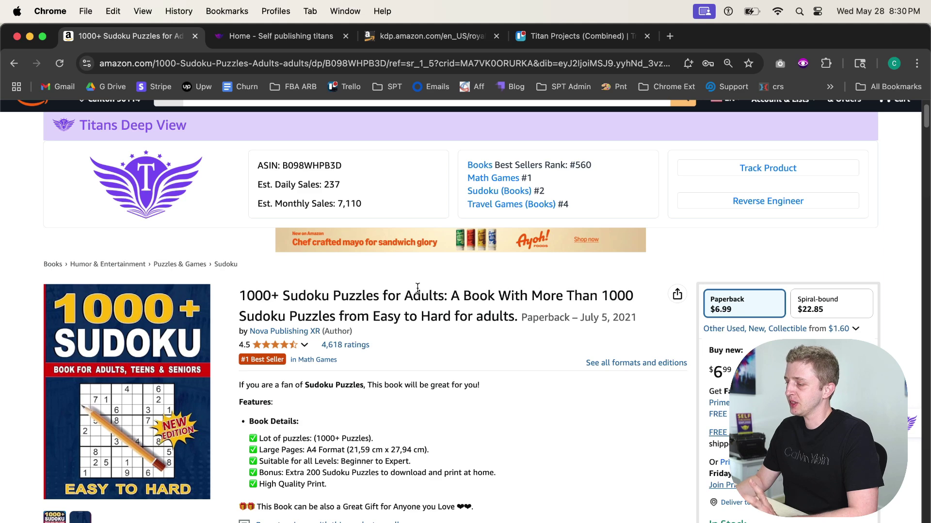
- Look through the book's product page down to its reviews and view two customer photos of the inside pages
scroll(491, 364, "down", 5)
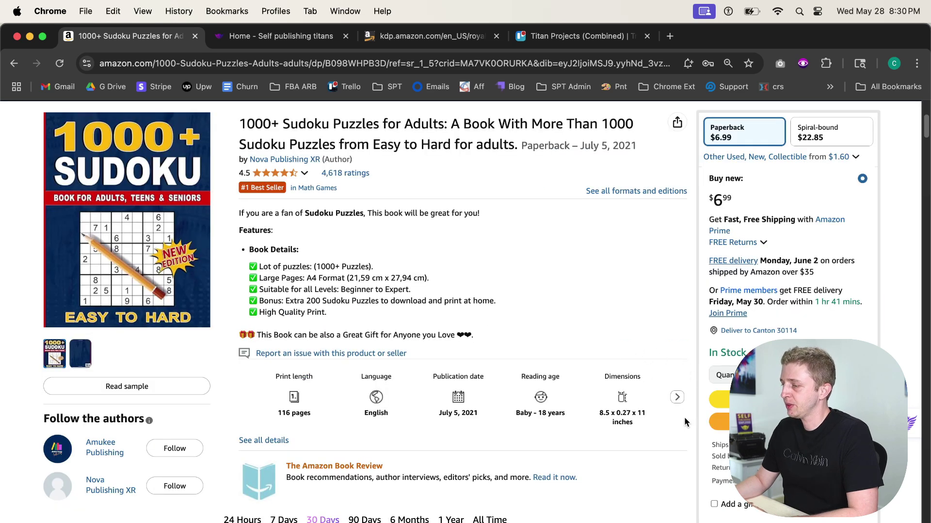
scroll(672, 445, "down", 15)
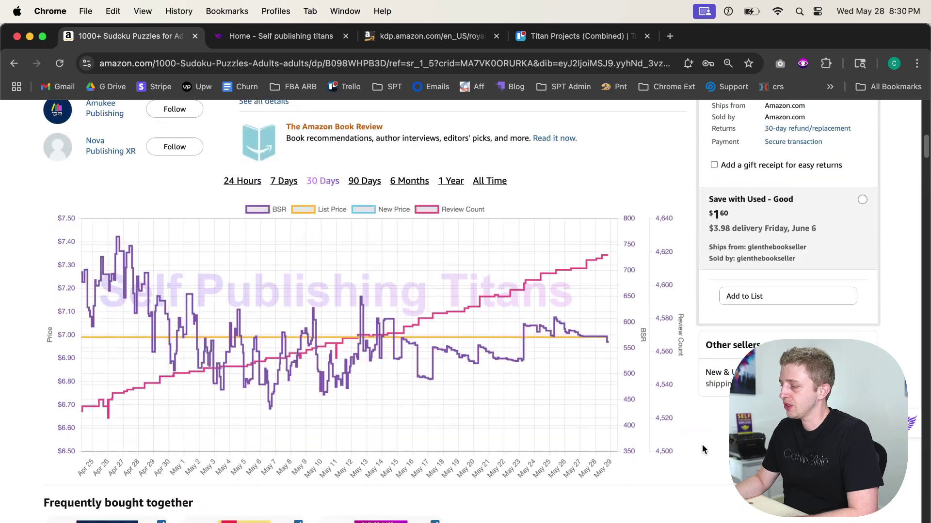
scroll(675, 432, "down", 15)
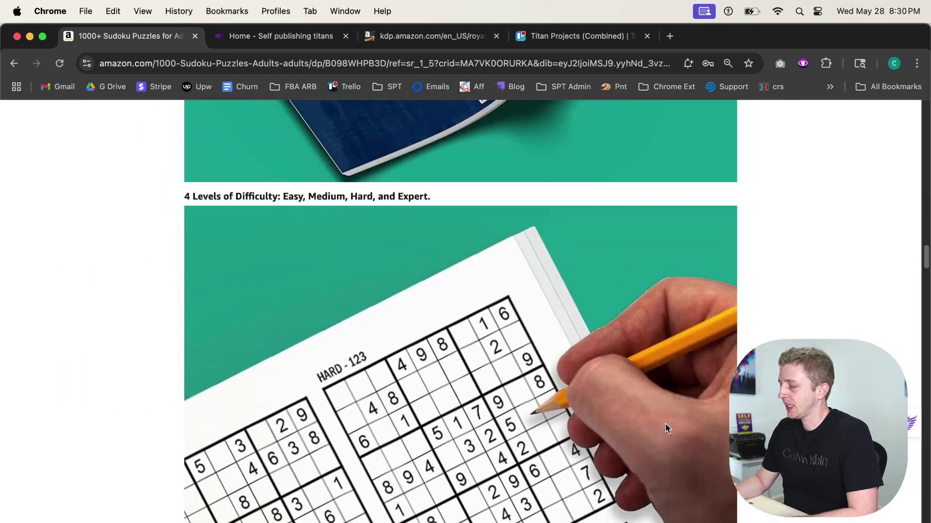
scroll(646, 410, "down", 15)
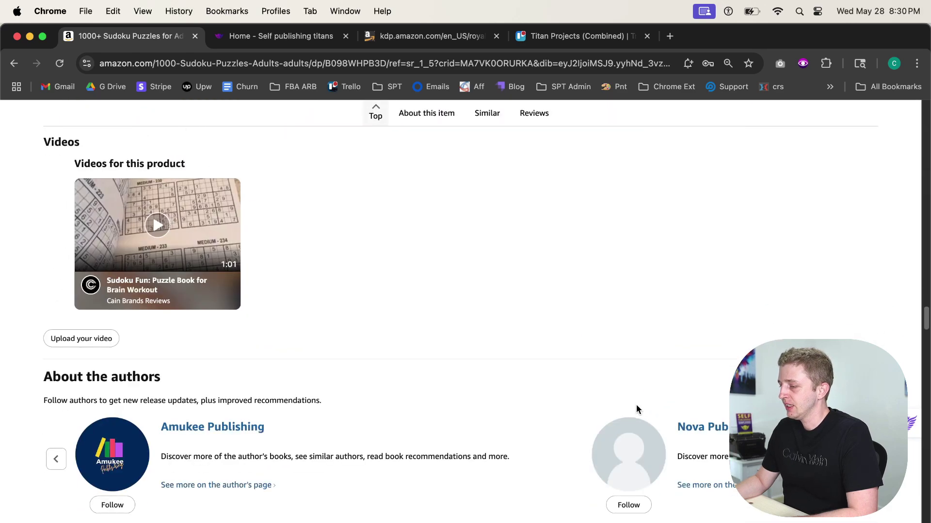
scroll(452, 328, "down", 15)
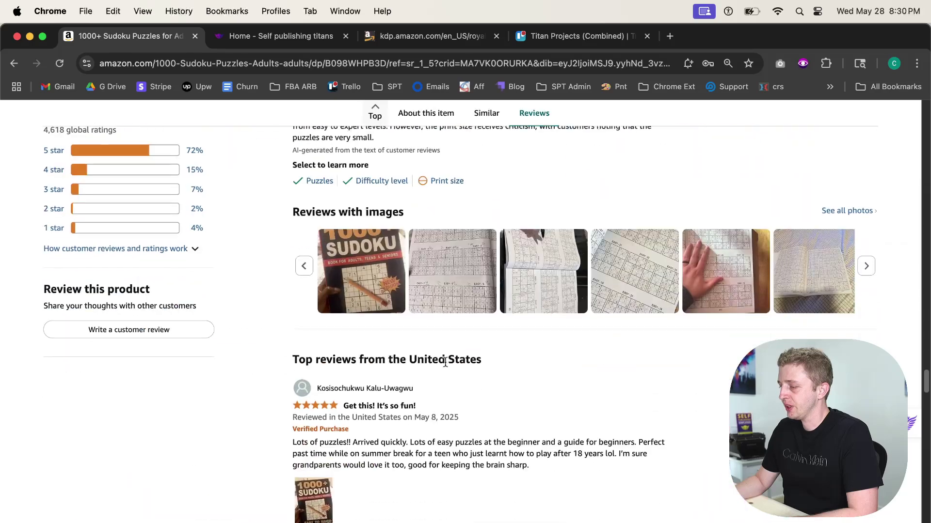
left_click(439, 291)
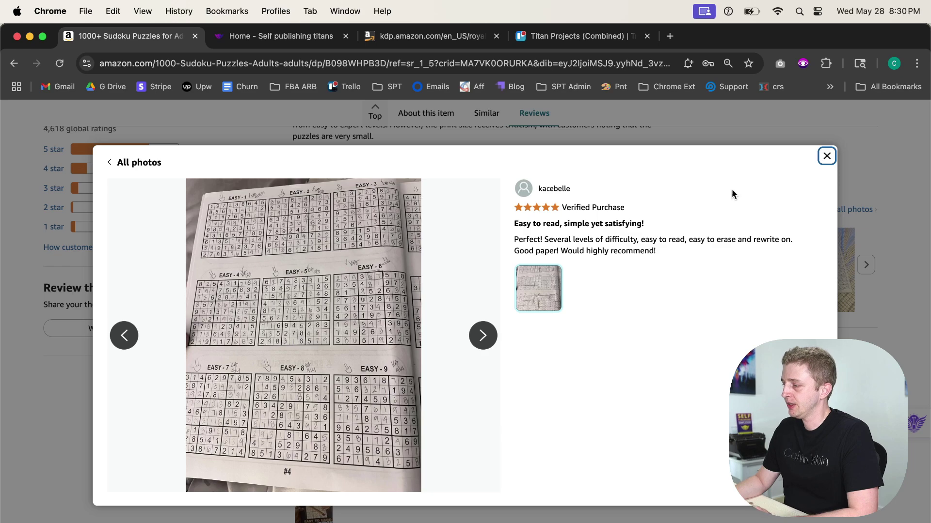
left_click(825, 156)
left_click(812, 264)
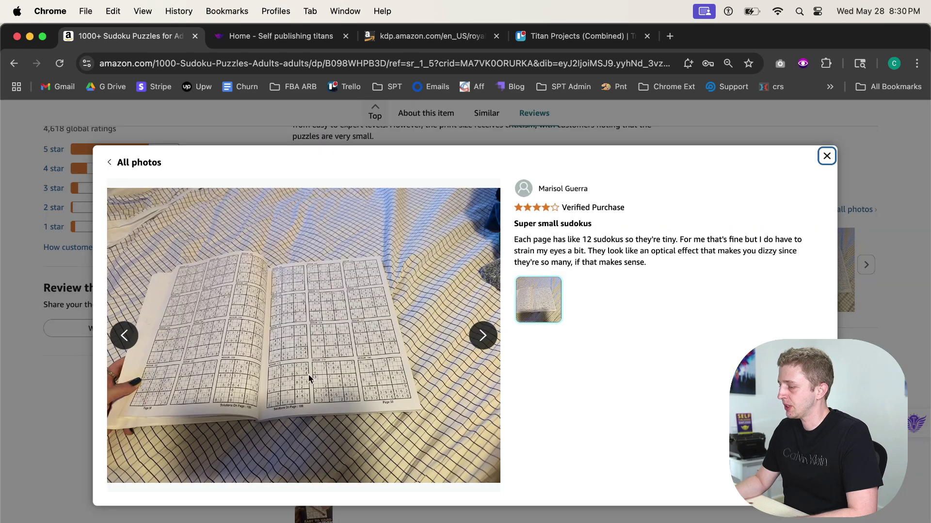
left_click(825, 156)
scroll(284, 218, "up", 15)
- Switch to the Self Publishing Titans site, open its Activity & Puzzle Tools and start a new puzzle
left_click(258, 36)
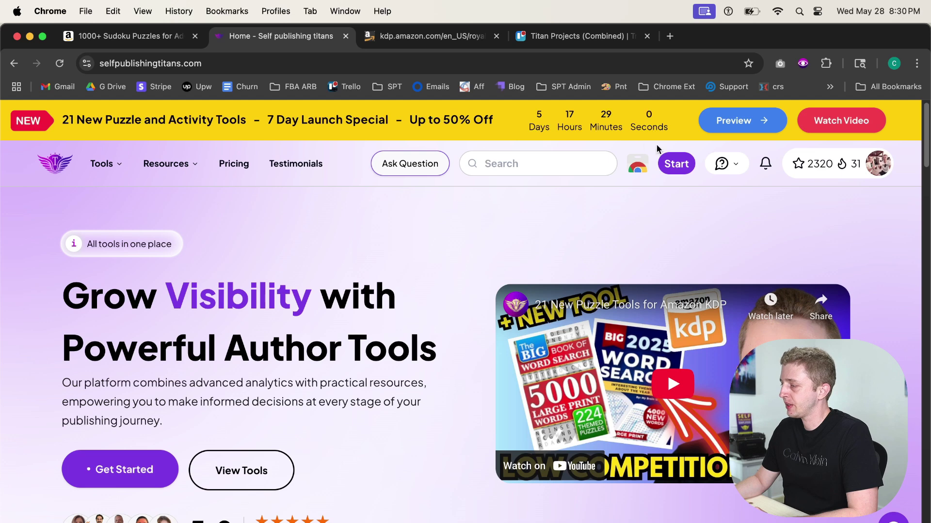
mouse_move(674, 164)
left_click(652, 336)
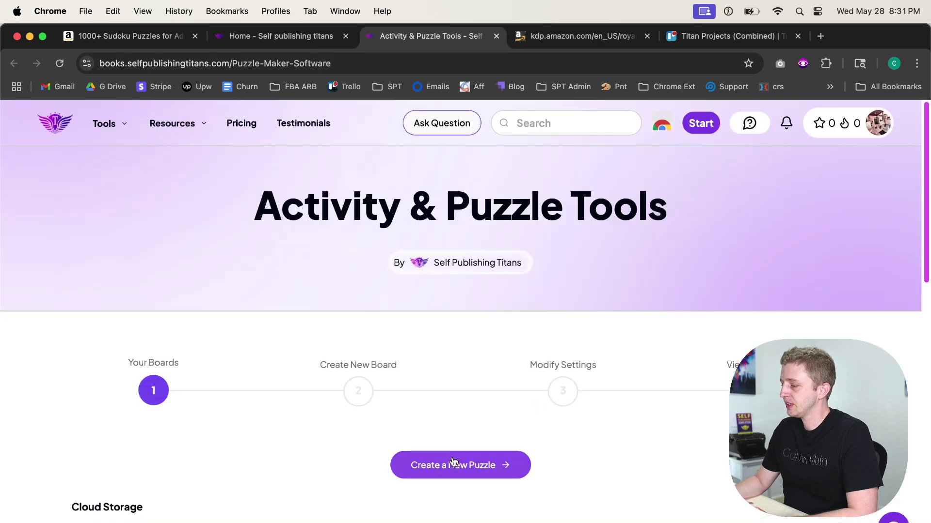
left_click(453, 463)
- Look through the full catalogue of available puzzle and activity types
scroll(461, 310, "down", 10)
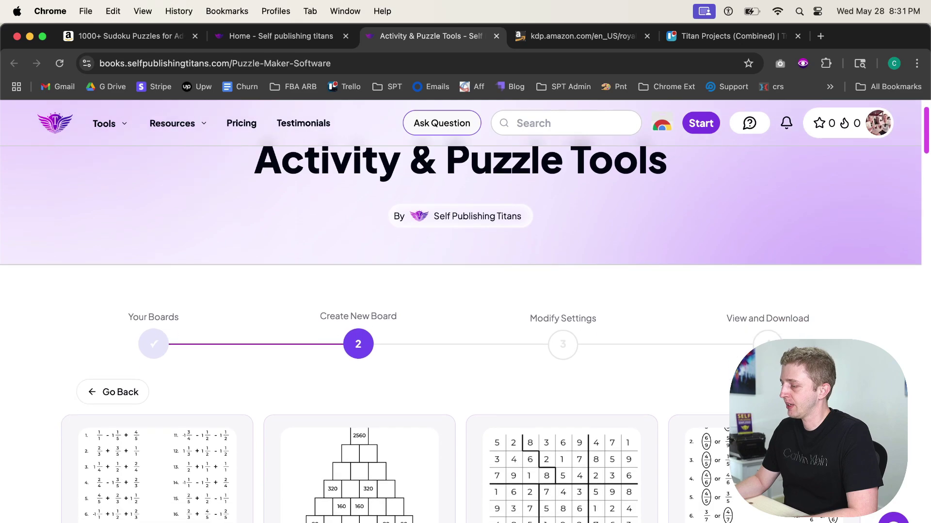
scroll(461, 310, "down", 10)
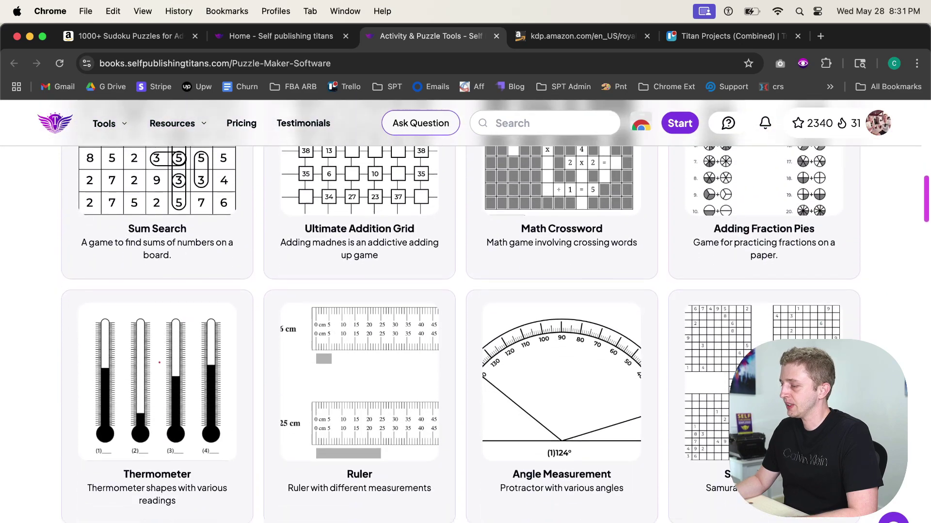
scroll(460, 310, "down", 12)
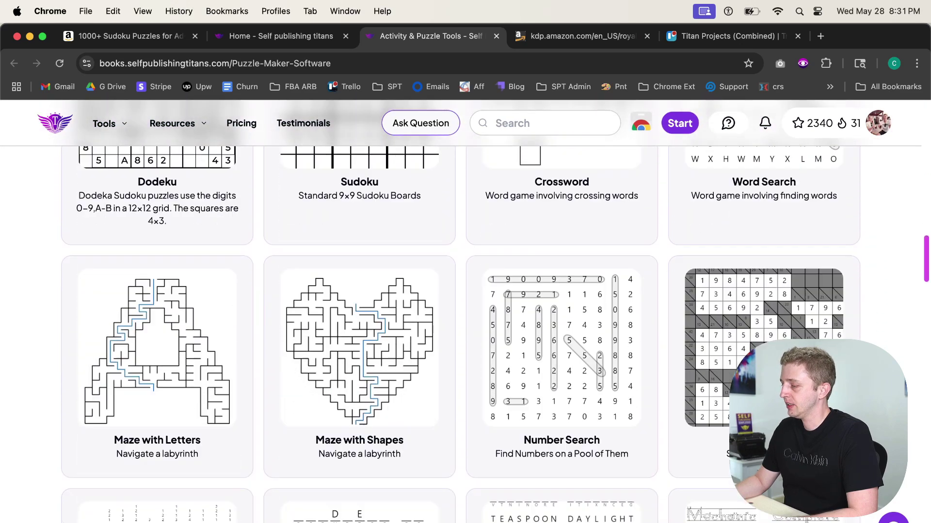
scroll(460, 310, "down", 10)
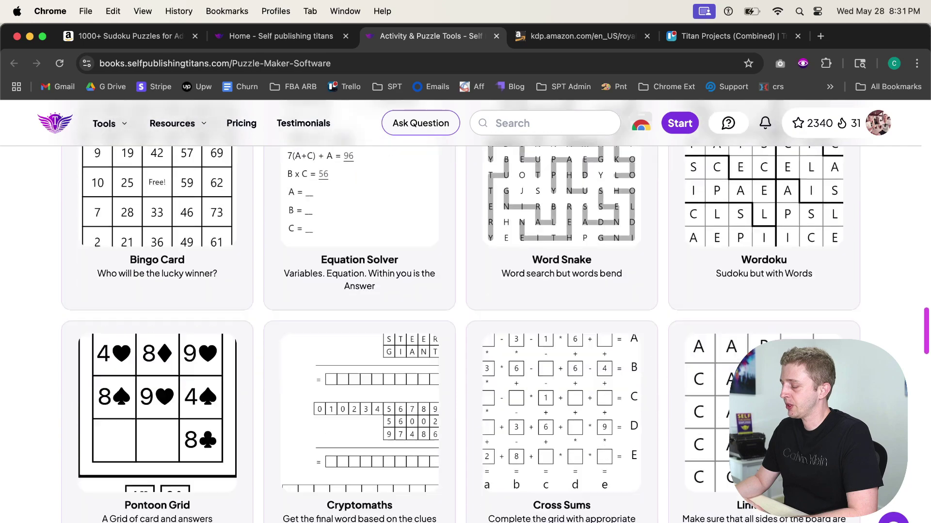
scroll(461, 311, "down", 6)
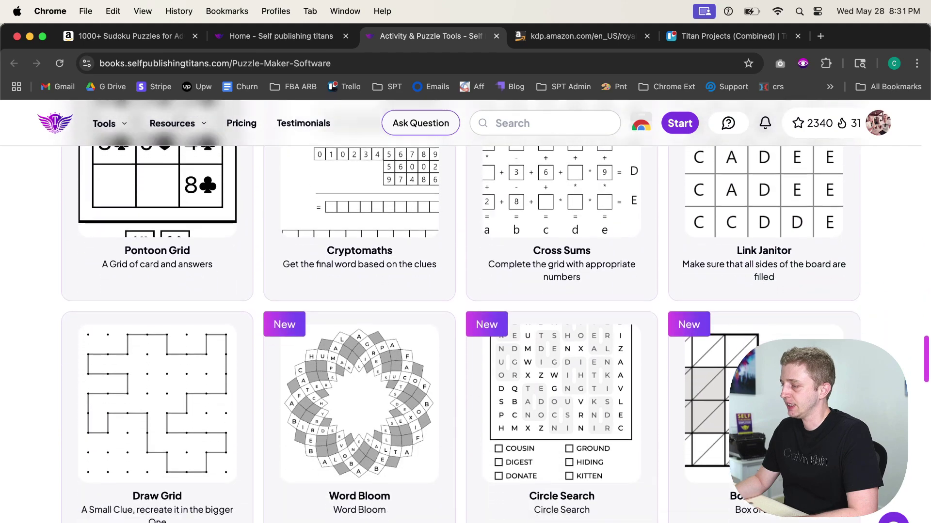
scroll(461, 310, "down", 18)
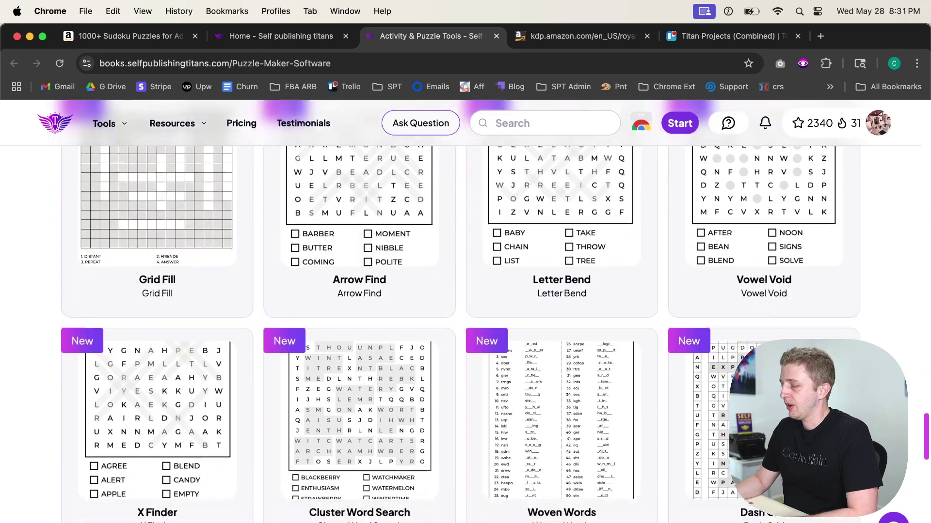
scroll(460, 310, "down", 10)
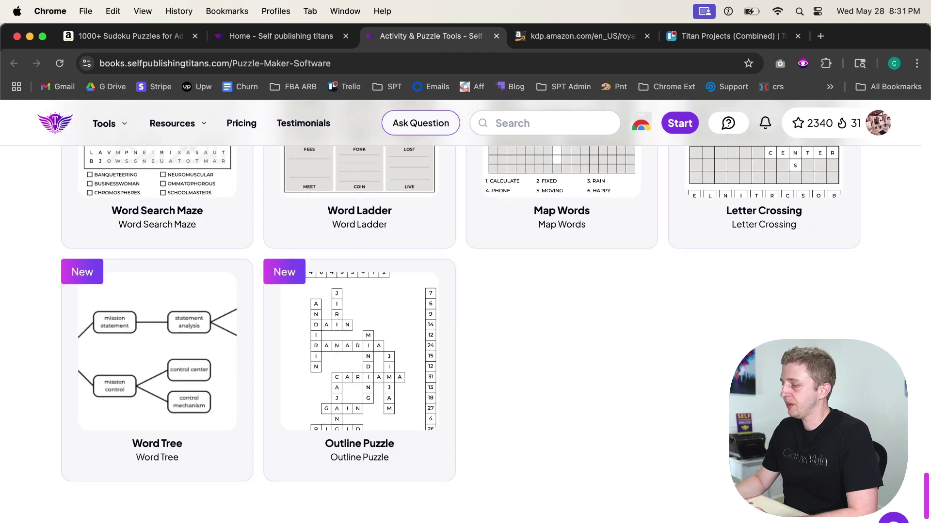
scroll(461, 310, "up", 20)
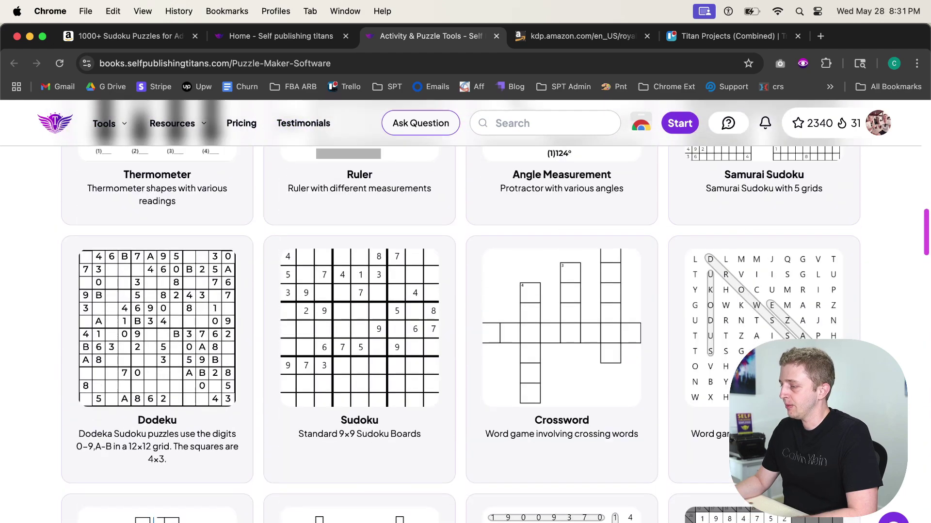
scroll(461, 310, "up", 7)
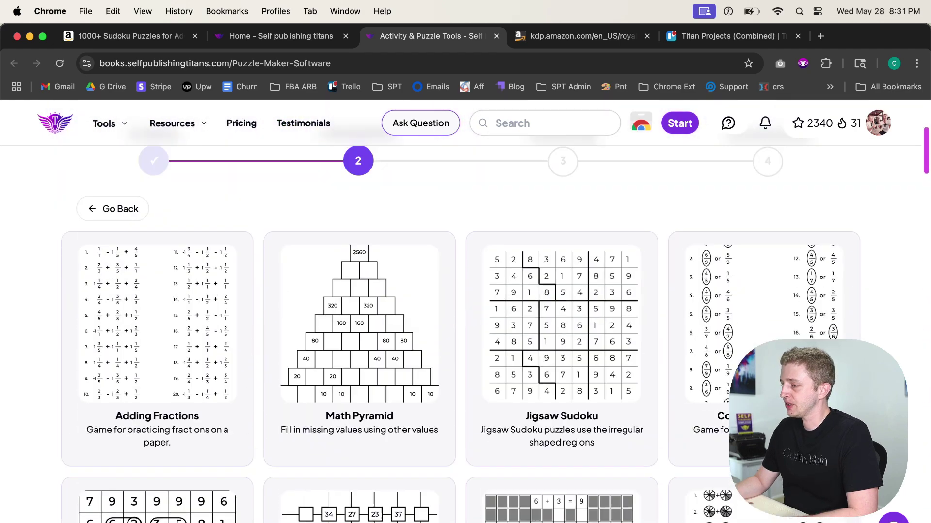
- Choose the standard 9x9 Sudoku puzzle type and review its customization settings
scroll(340, 291, "down", 15)
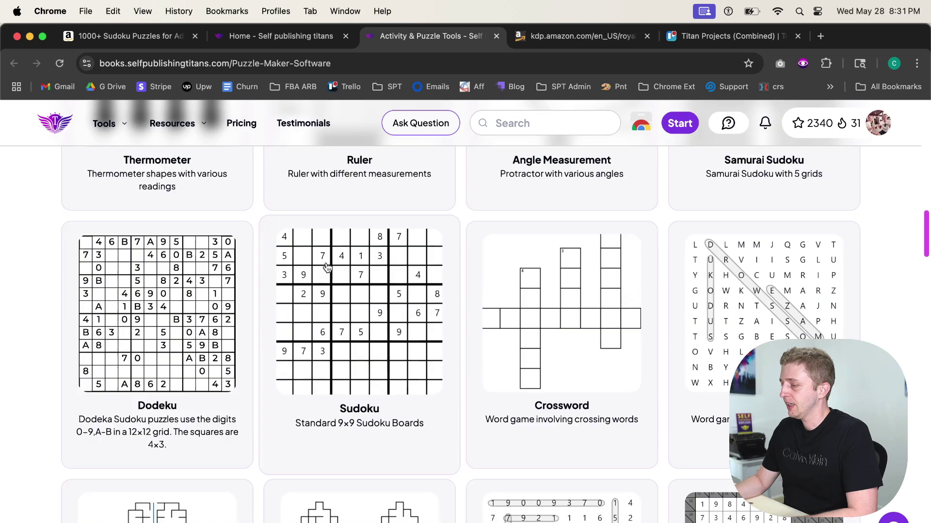
left_click(347, 297)
scroll(528, 373, "down", 5)
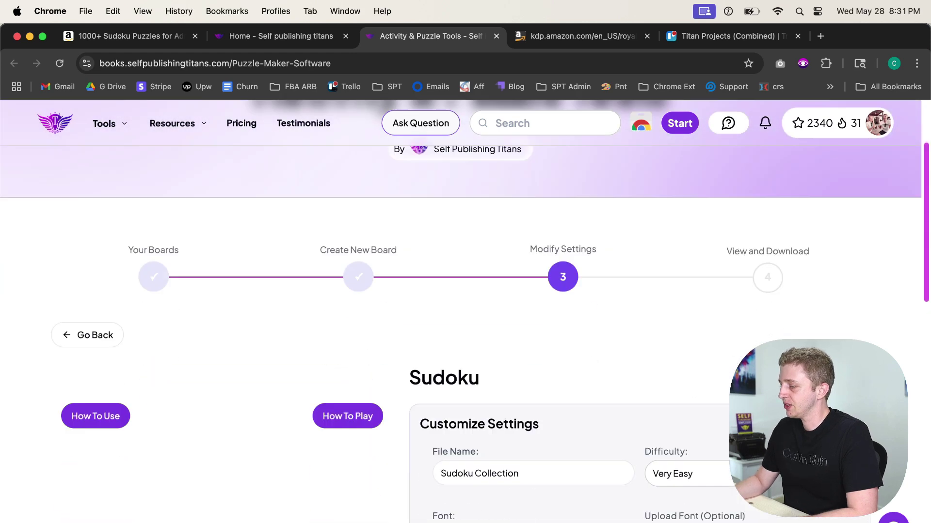
scroll(528, 374, "down", 3)
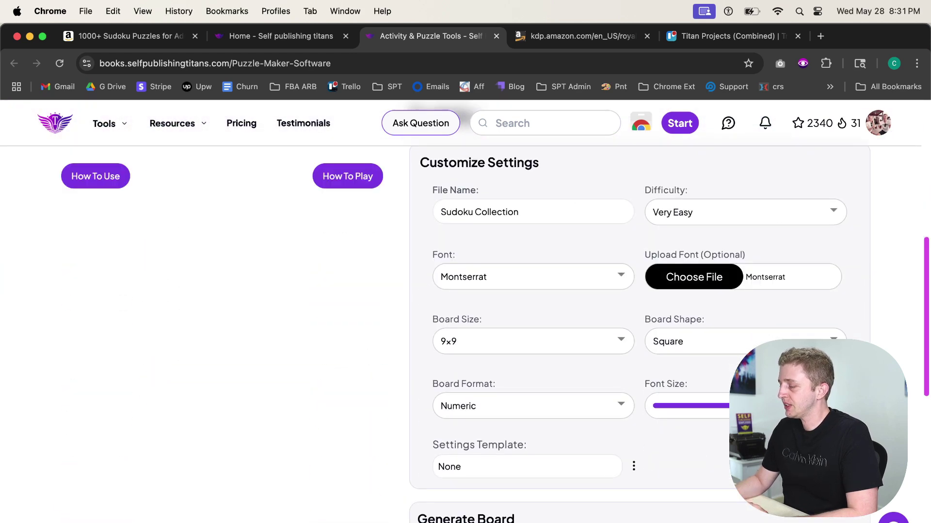
scroll(528, 374, "up", 1)
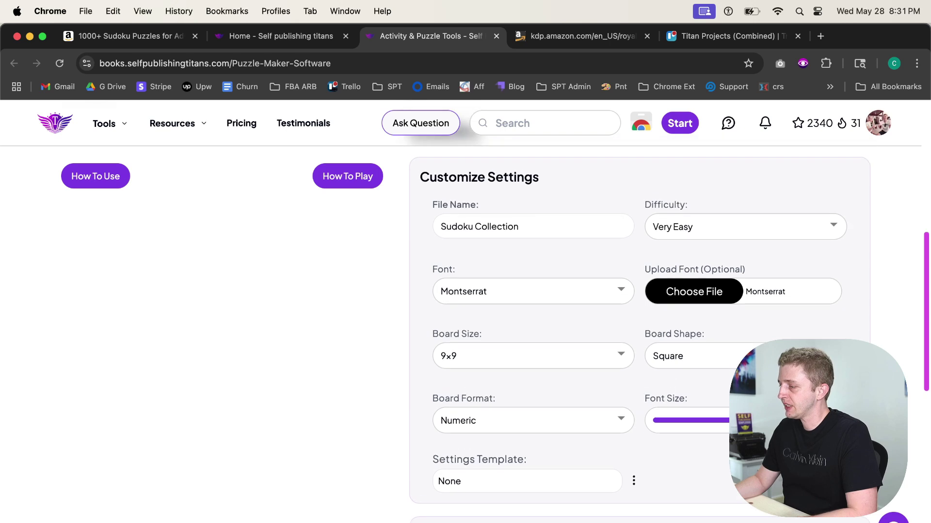
scroll(565, 430, "down", 2)
scroll(733, 361, "up", 1)
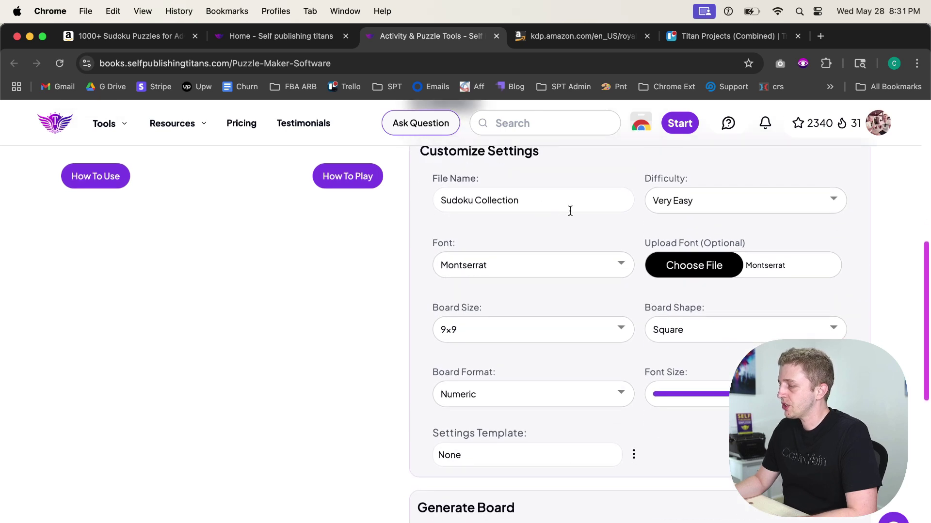
- Keep the difficulty at Very Easy and generate a sample Sudoku board
left_click(690, 209)
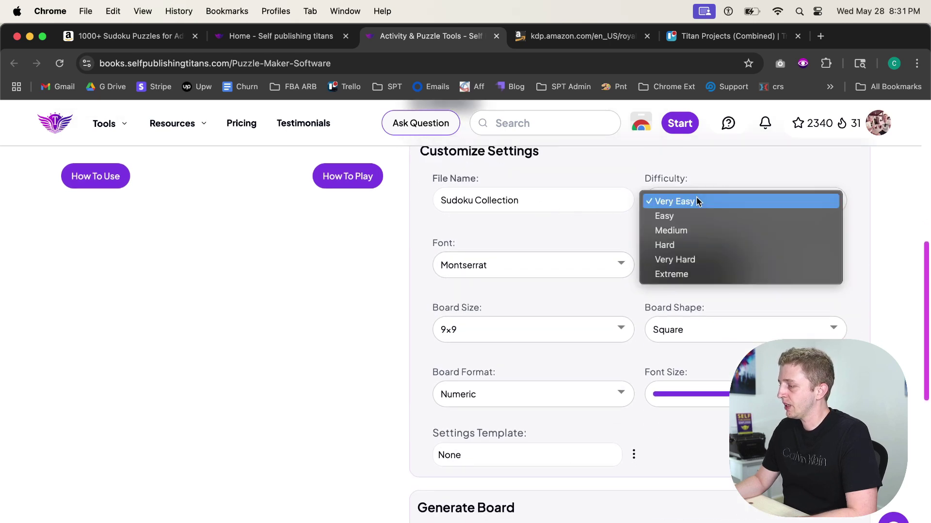
left_click(720, 202)
scroll(596, 401, "down", 5)
left_click(552, 435)
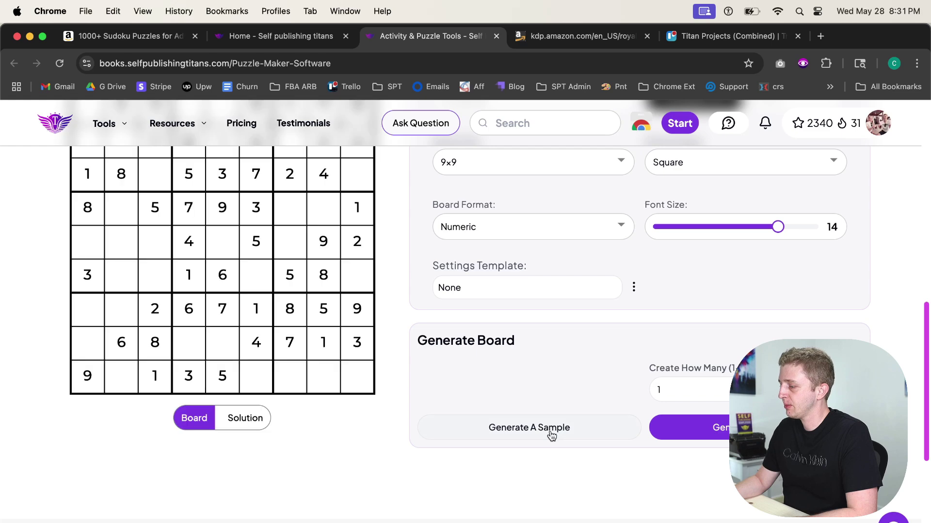
- View the sample board's solution and return to the unsolved board
scroll(550, 291, "up", 3)
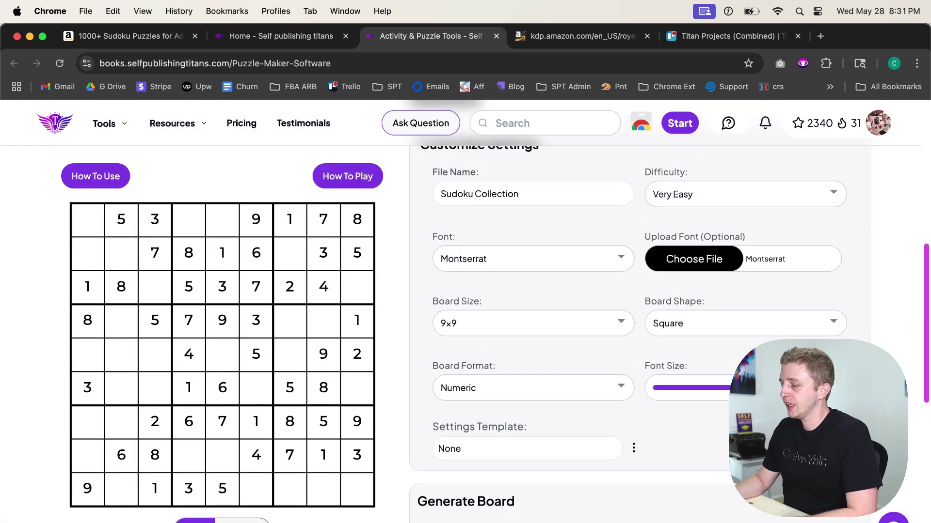
left_click(242, 521)
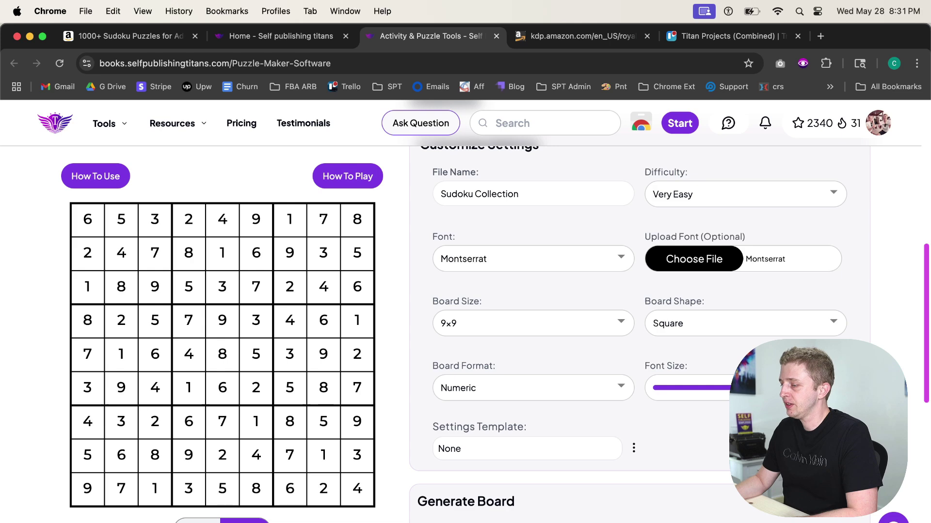
left_click(195, 522)
- Check the title of the best-selling sudoku book's Amazon listing for its difficulty range
left_click(687, 195)
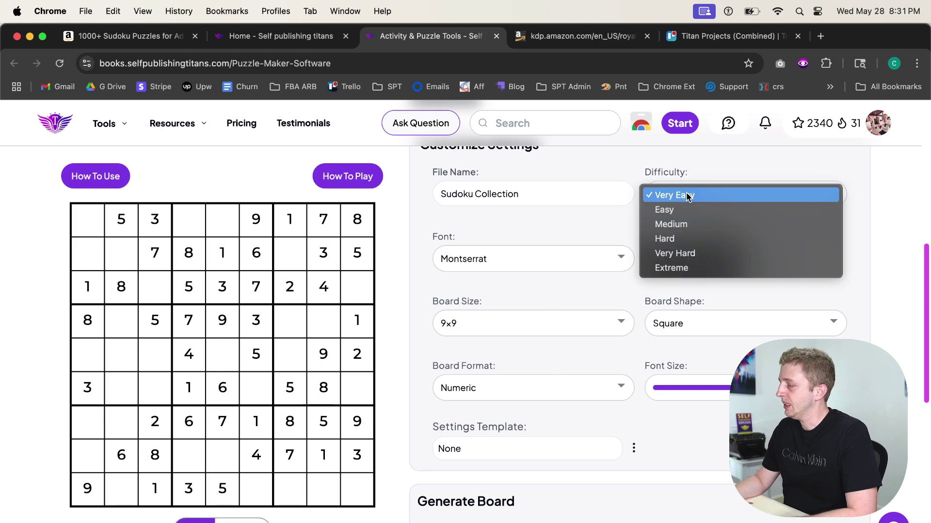
left_click(130, 39)
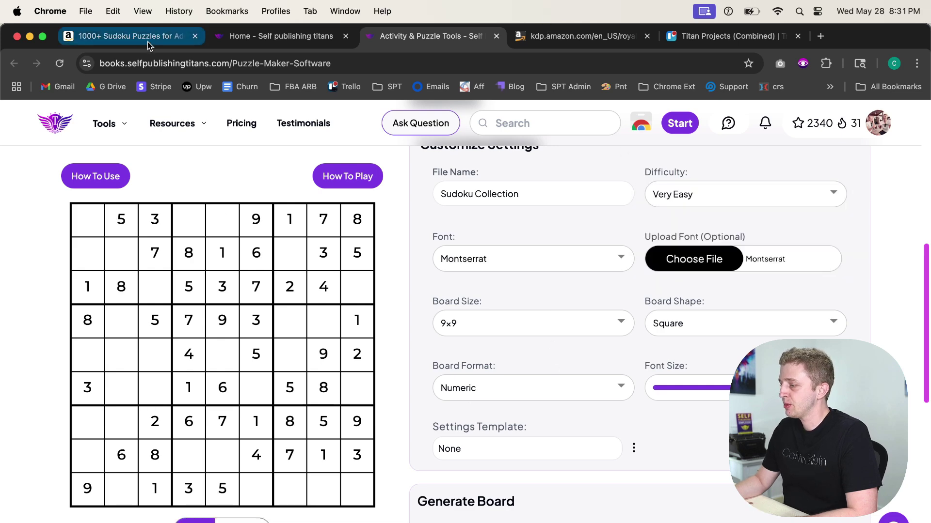
left_click(143, 39)
left_click_drag(331, 374, 516, 395)
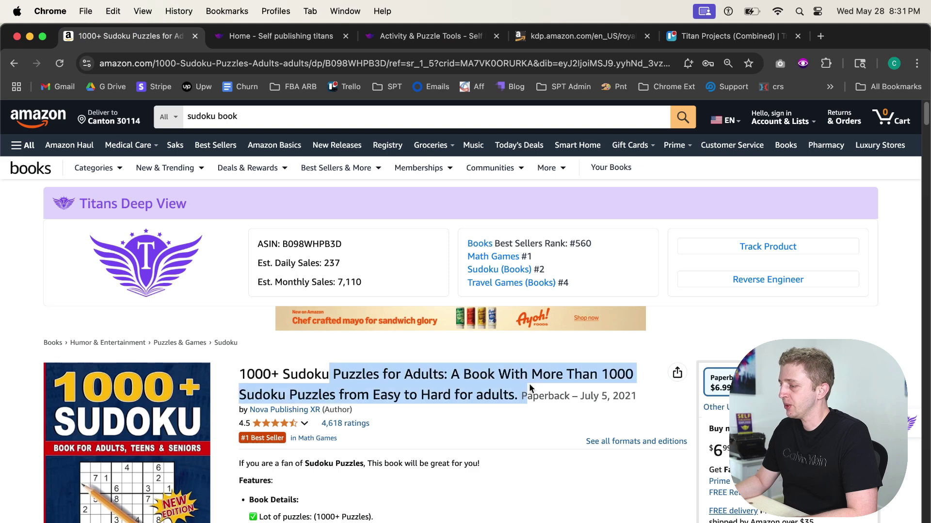
left_click(517, 395)
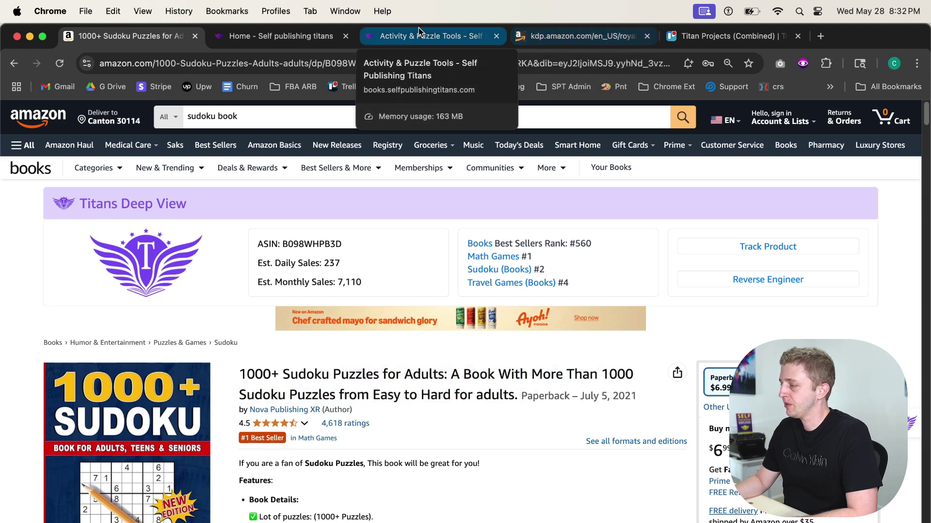
- Return to the puzzle maker, set the Sudoku difficulty to Medium and keep the Montserrat font
left_click(409, 37)
left_click(727, 194)
left_click(729, 233)
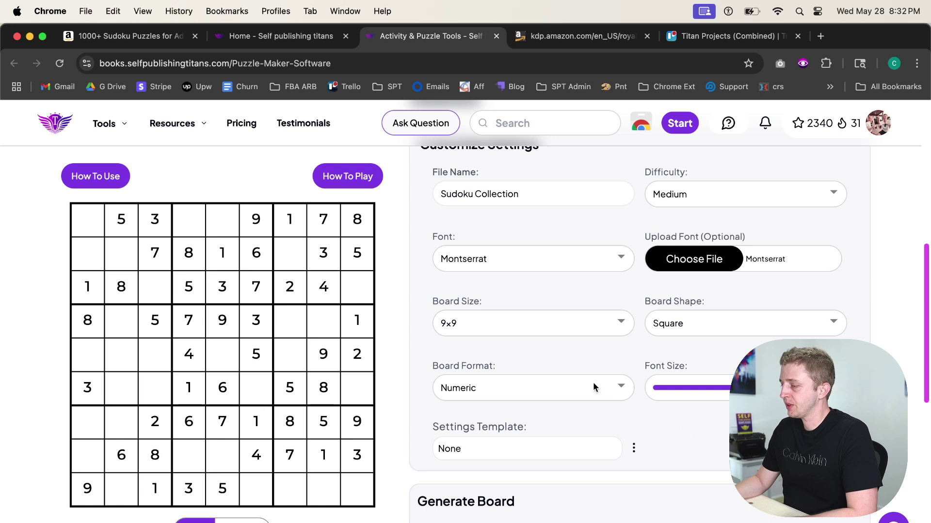
left_click(538, 262)
left_click(509, 239)
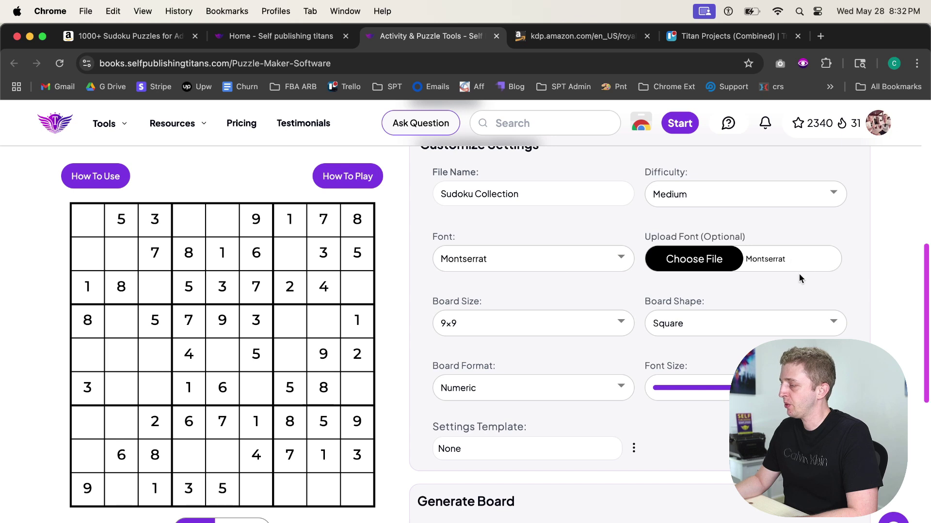
- Set the board size to 4x4 and generate a sample board
left_click(563, 327)
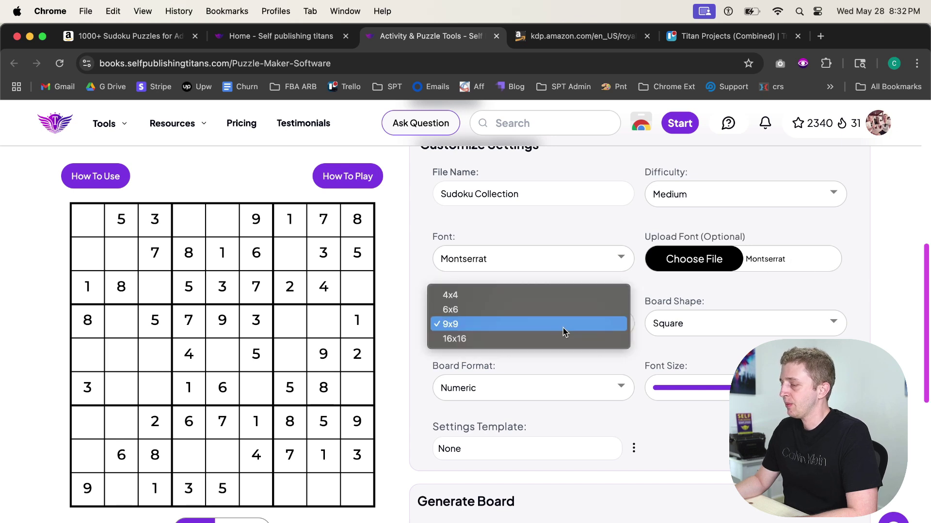
left_click(508, 299)
scroll(635, 420, "down", 4)
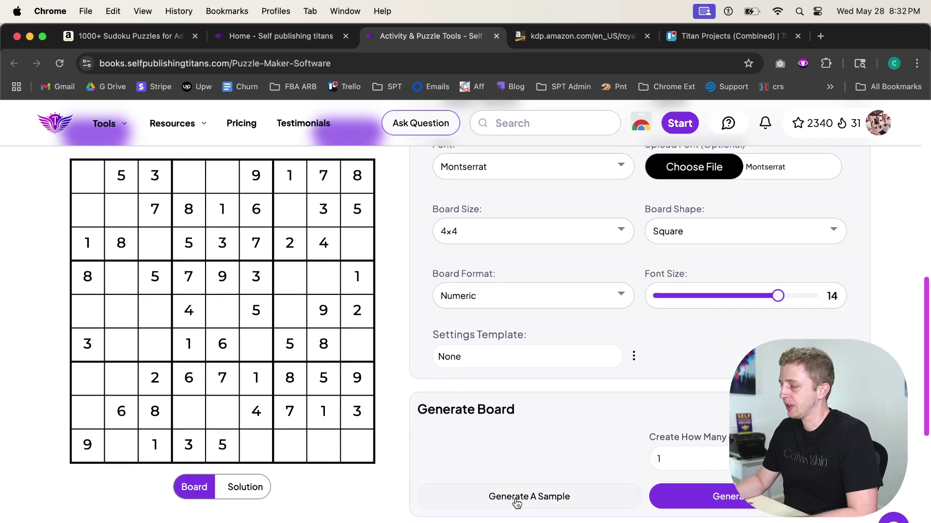
left_click(517, 498)
scroll(574, 439, "up", 1)
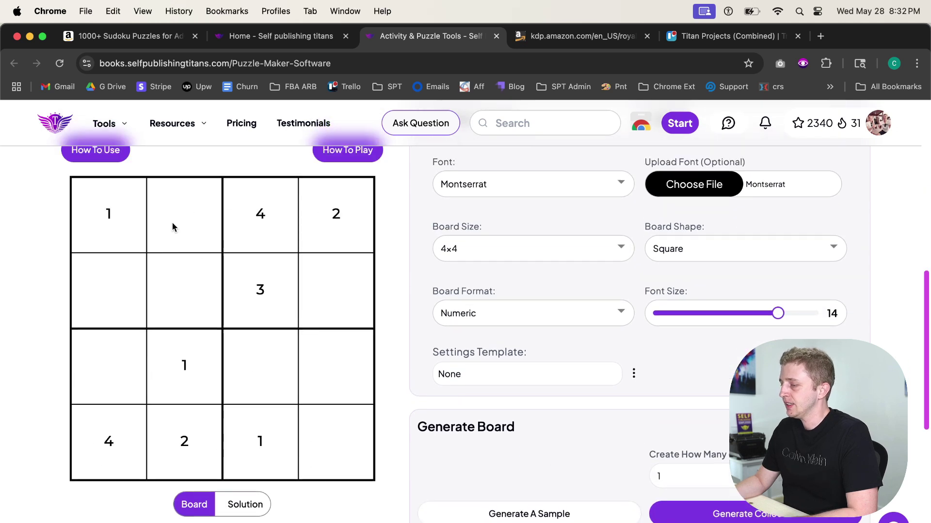
- Switch the board size to 6x6 and generate a sample board
left_click(527, 254)
left_click(512, 266)
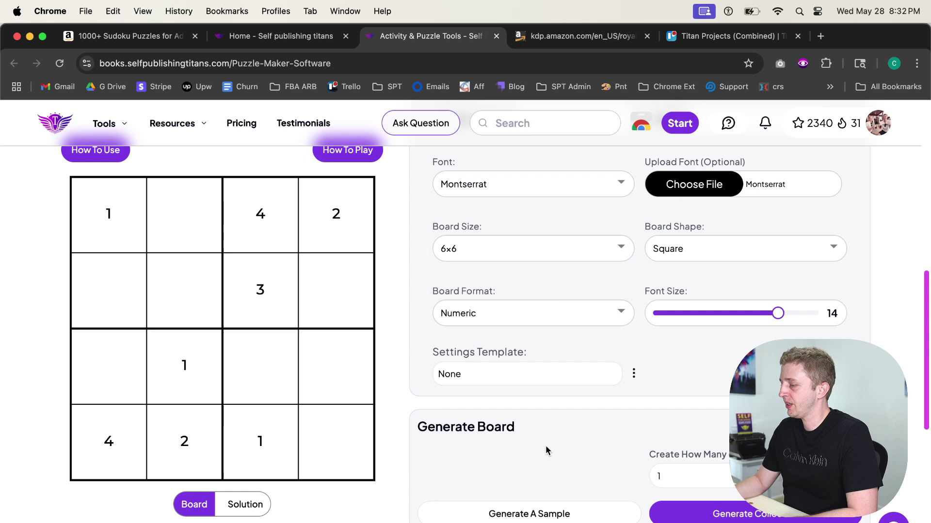
left_click(537, 516)
- Set the board size back to 9x9 and generate fresh sample boards
left_click(557, 249)
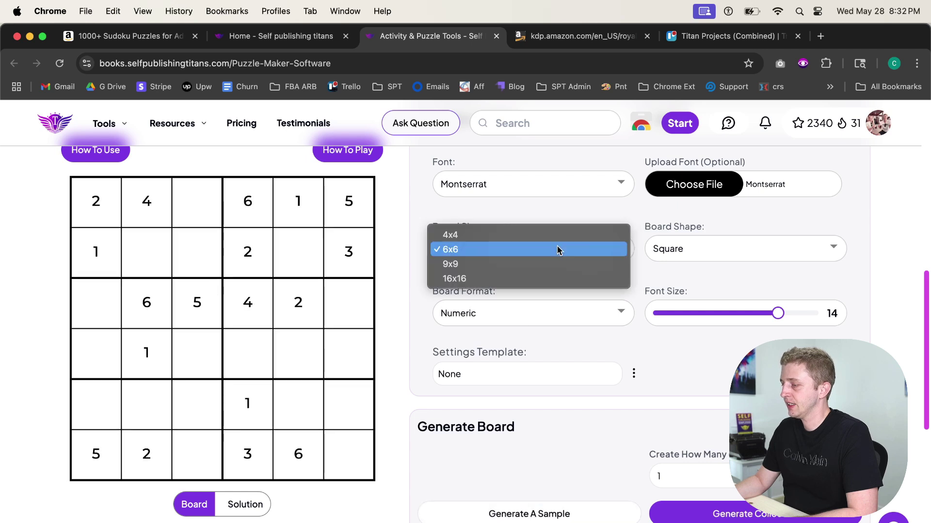
left_click(538, 266)
left_click(521, 512)
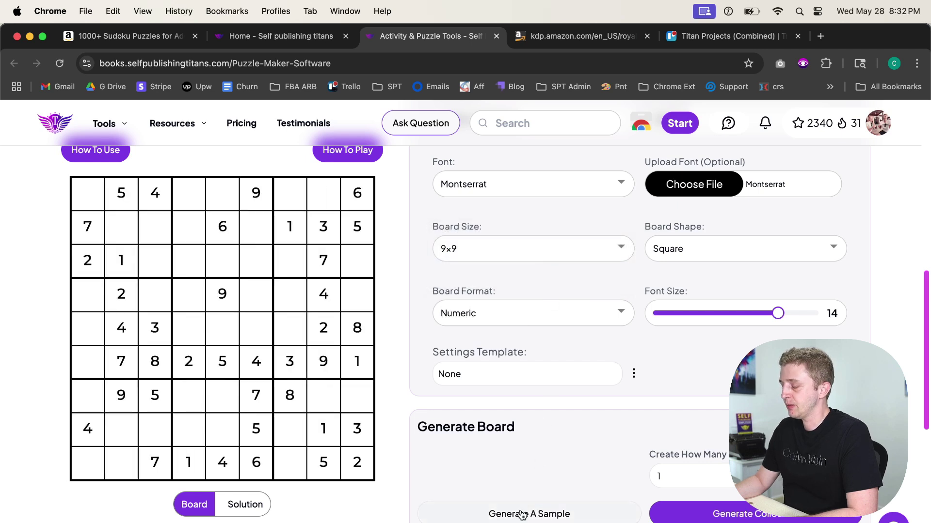
left_click(487, 253)
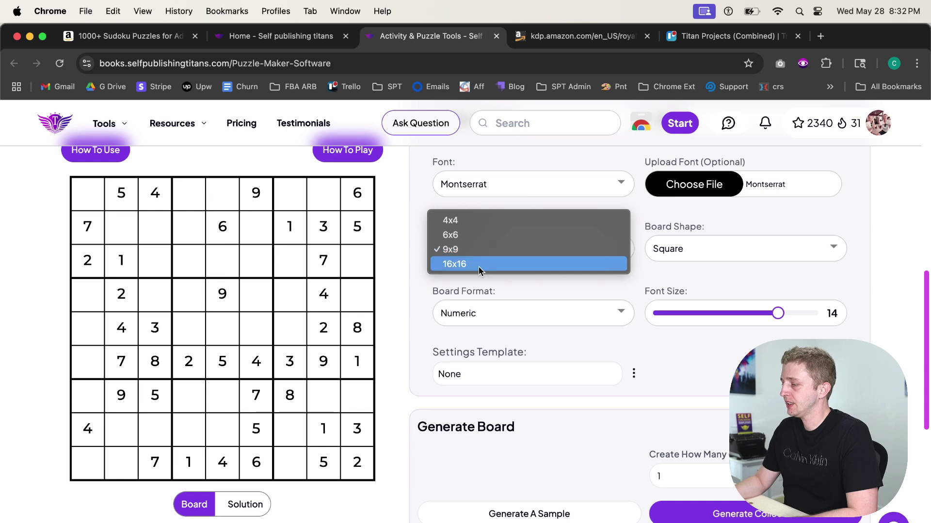
left_click(479, 266)
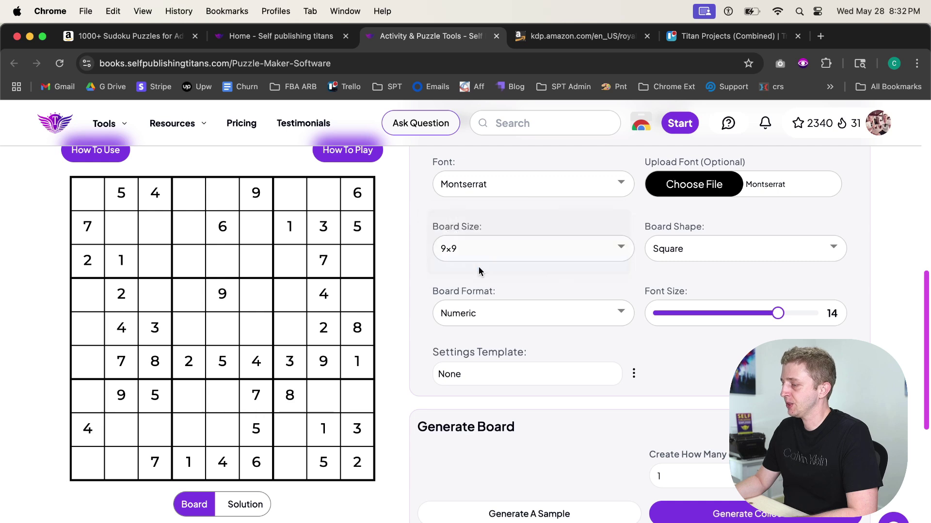
left_click(535, 514)
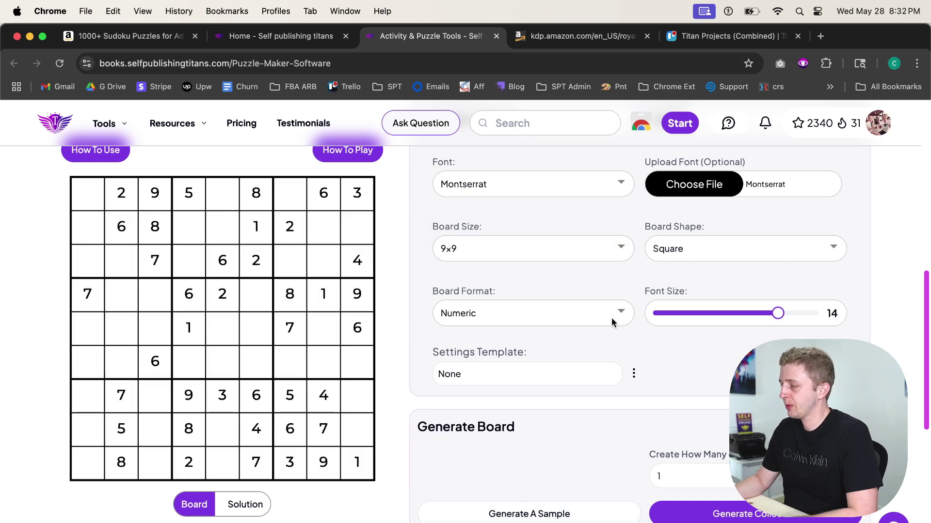
- Change the board shape to Rounded and generate a sample board
left_click(706, 249)
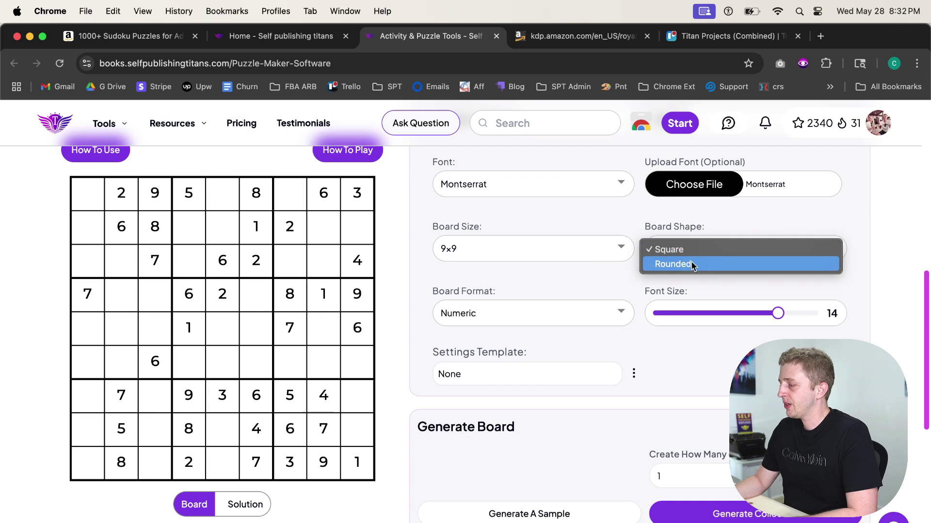
left_click(691, 265)
left_click(562, 513)
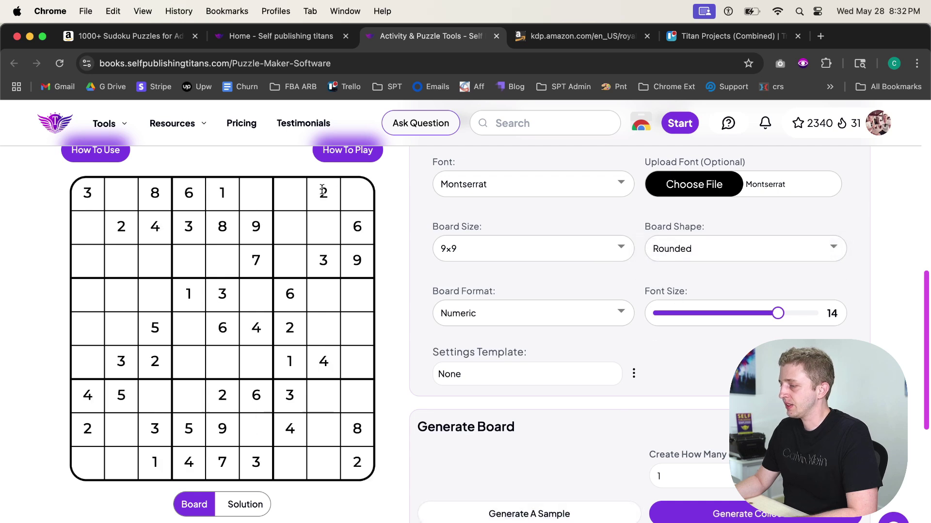
- Try the Alphabet and Lower Alpha board formats, generating a sample board with each
left_click(547, 316)
left_click(541, 327)
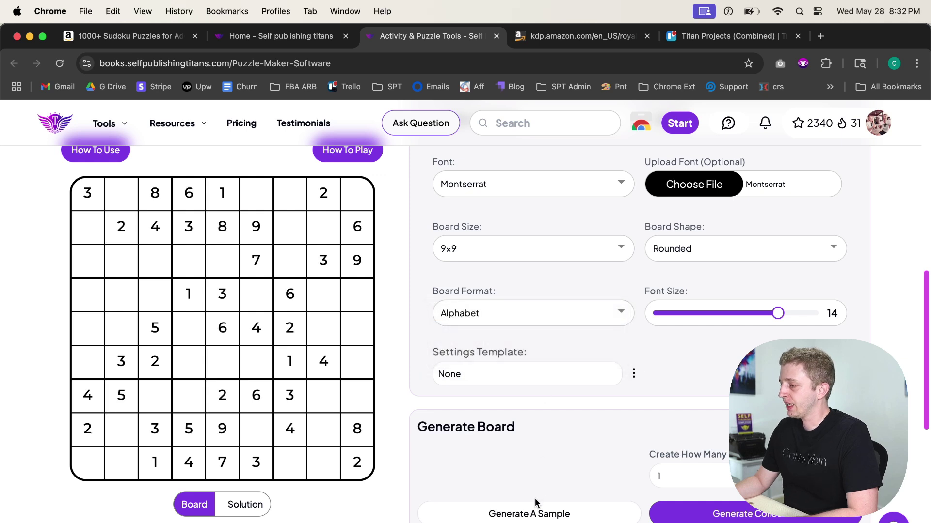
left_click(526, 516)
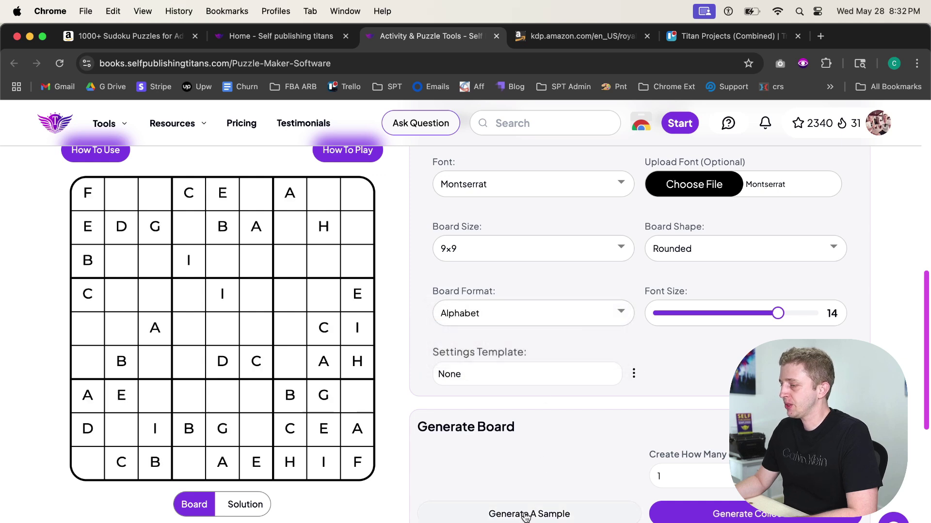
left_click(493, 318)
left_click(494, 329)
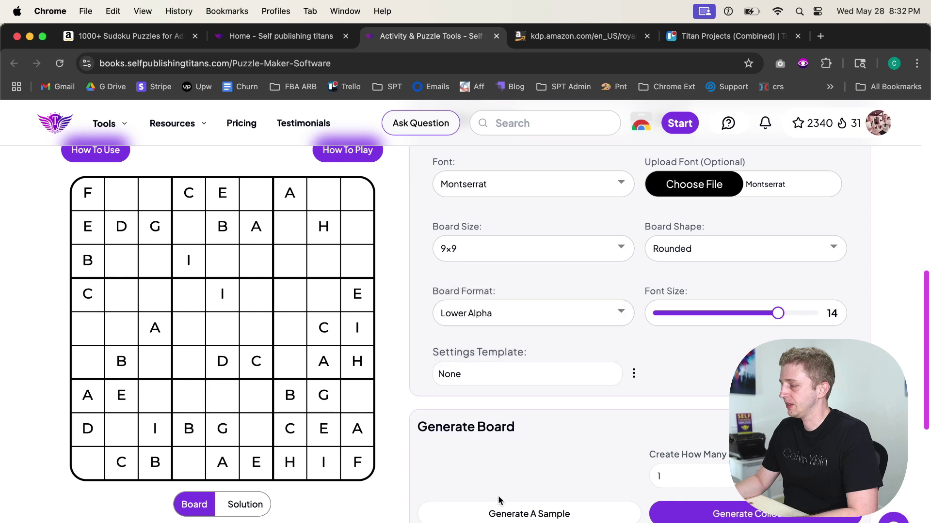
left_click(496, 514)
- Try the Clip Art board format and generate a sample board with it
left_click(478, 324)
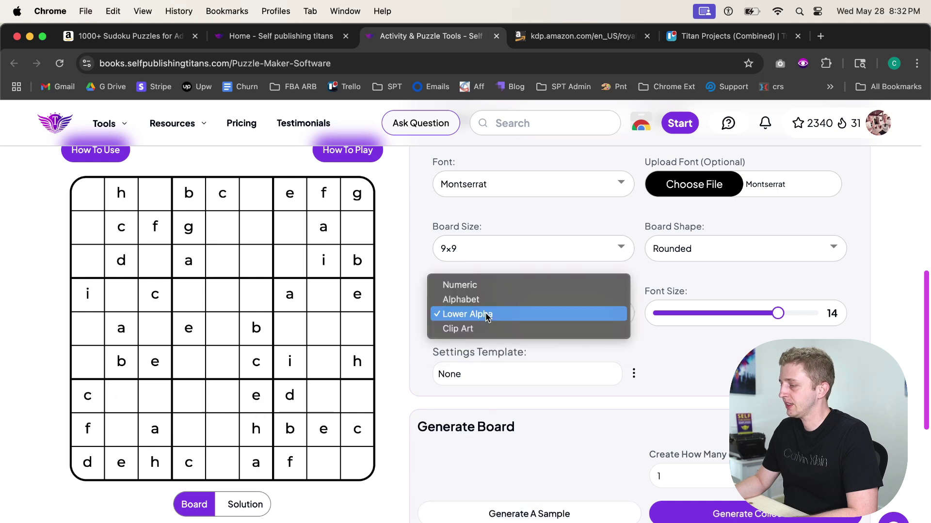
left_click(516, 329)
left_click(516, 511)
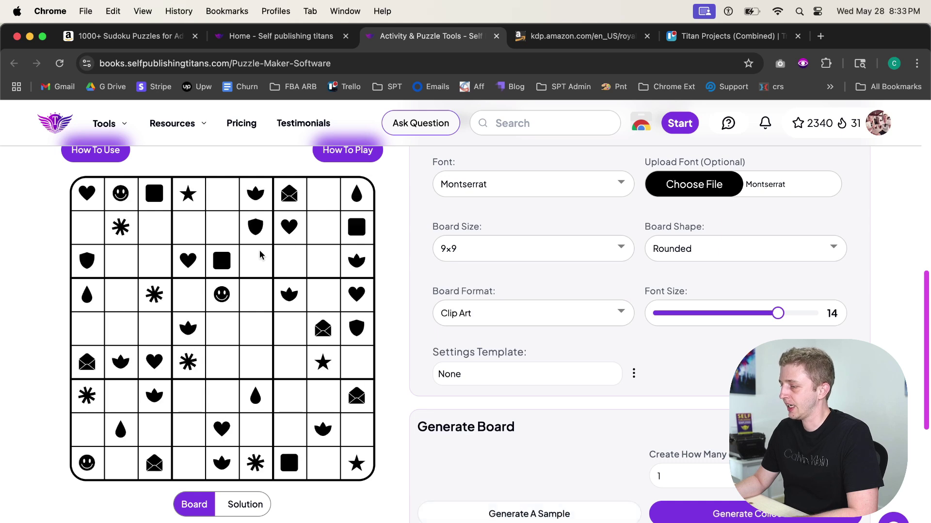
- Set the board format back to Numeric and generate a new sample board
left_click(543, 316)
left_click(515, 271)
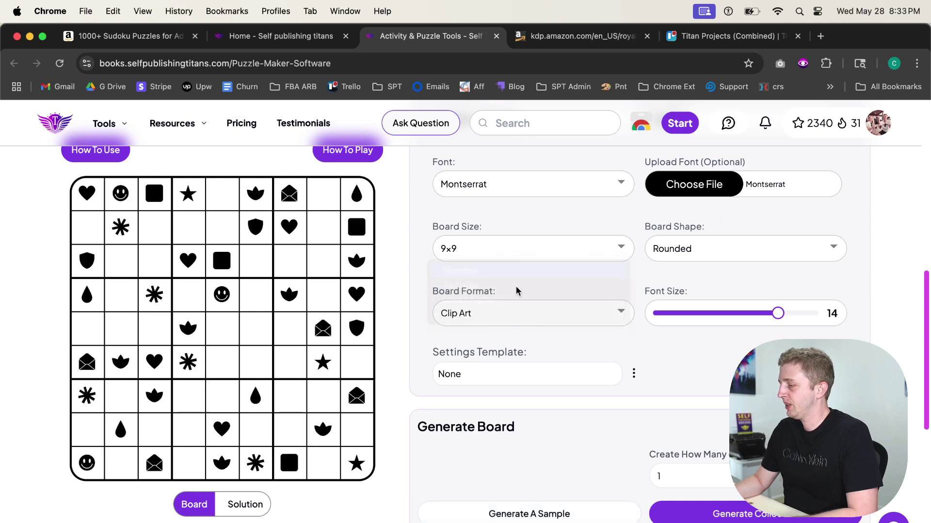
left_click(505, 512)
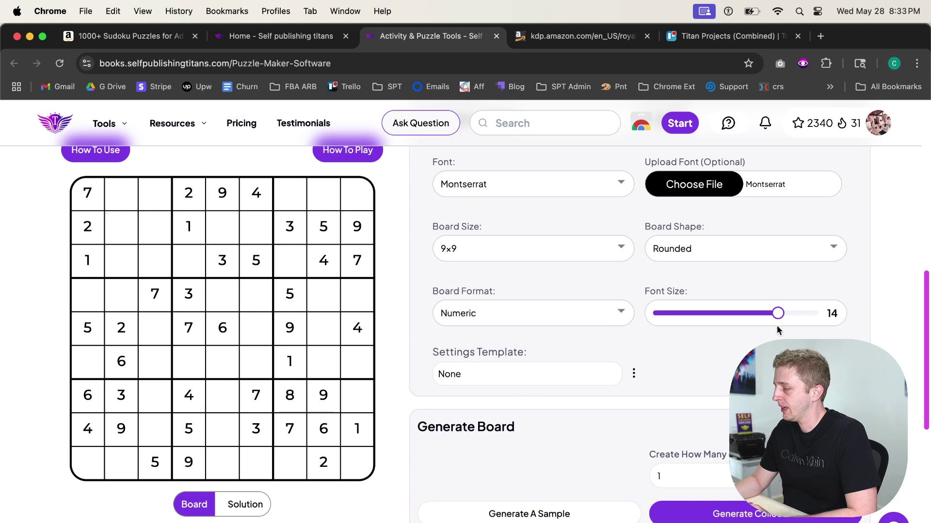
- Reduce the board's font size to 13 and generate new sample boards
mouse_move(778, 315)
left_mouse_down()
mouse_move(796, 314)
mouse_move(673, 320)
mouse_move(761, 314)
left_mouse_up()
left_click(521, 512)
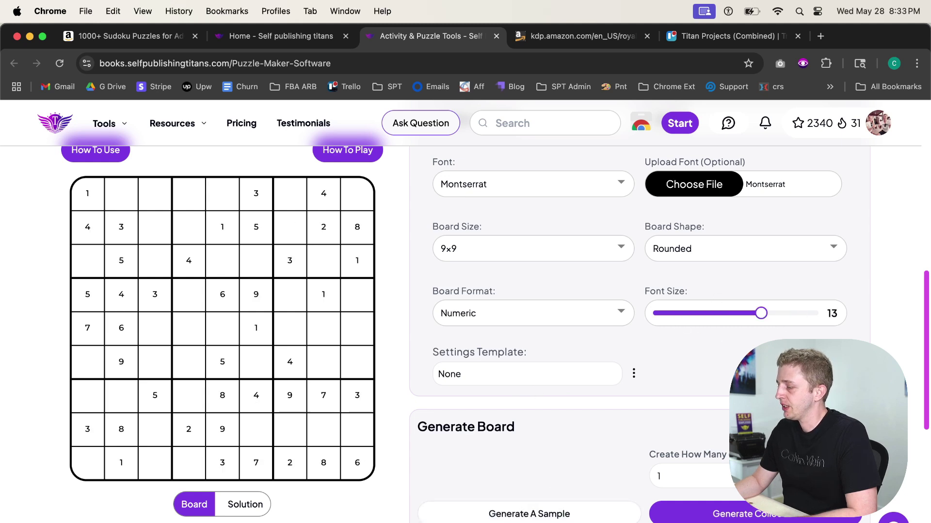
left_click(538, 514)
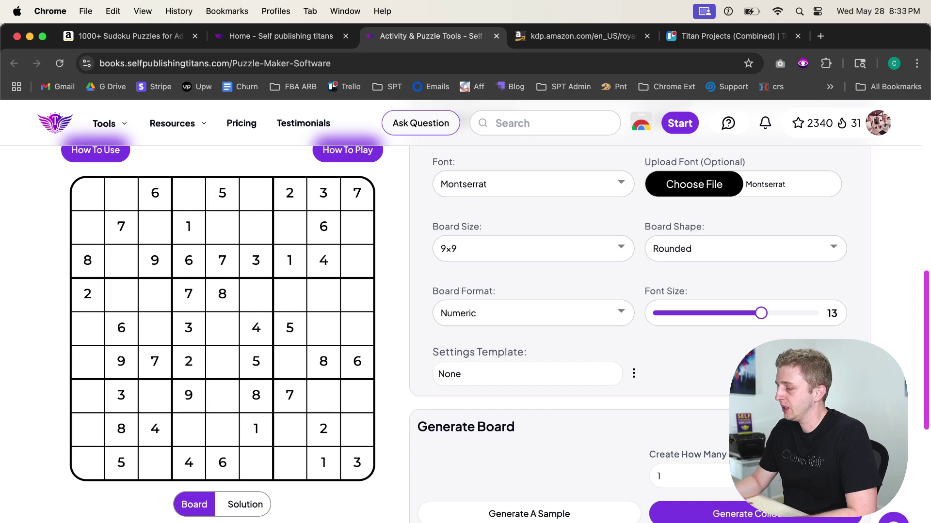
- Set the number of boards to create to 1000 and generate the Sudoku collection
left_click_drag(678, 477, 625, 478)
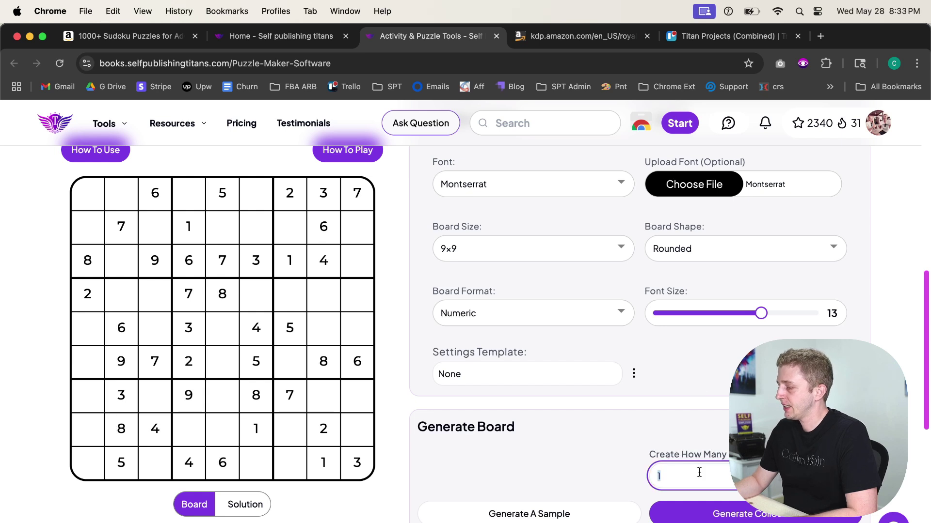
type("100")
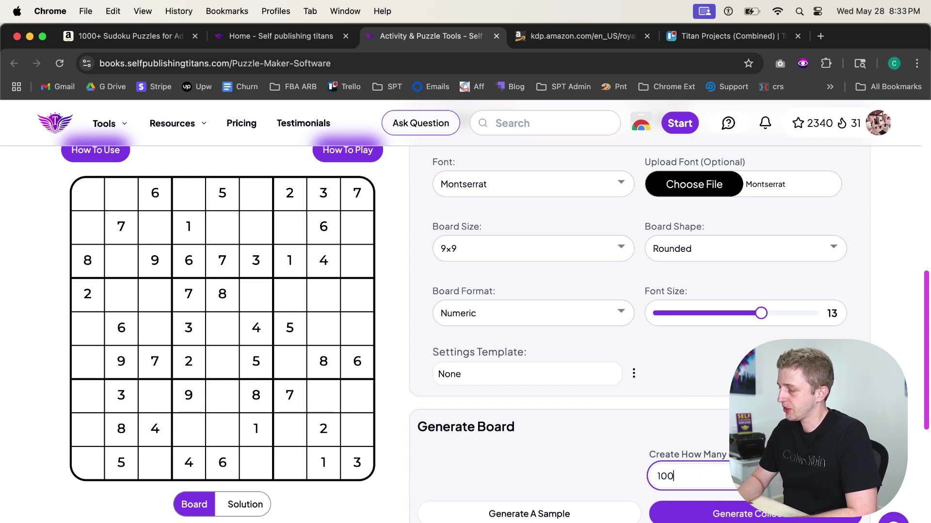
type("0")
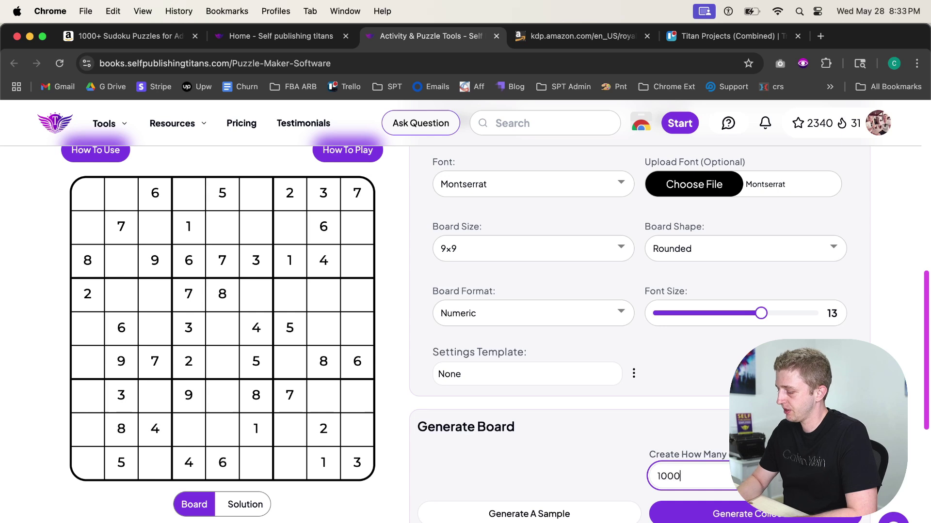
left_click(679, 430)
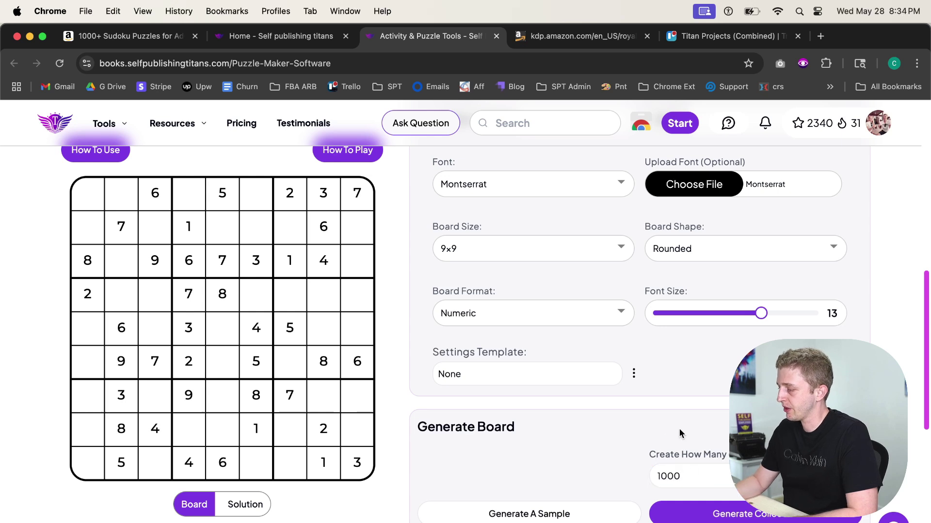
left_click(720, 517)
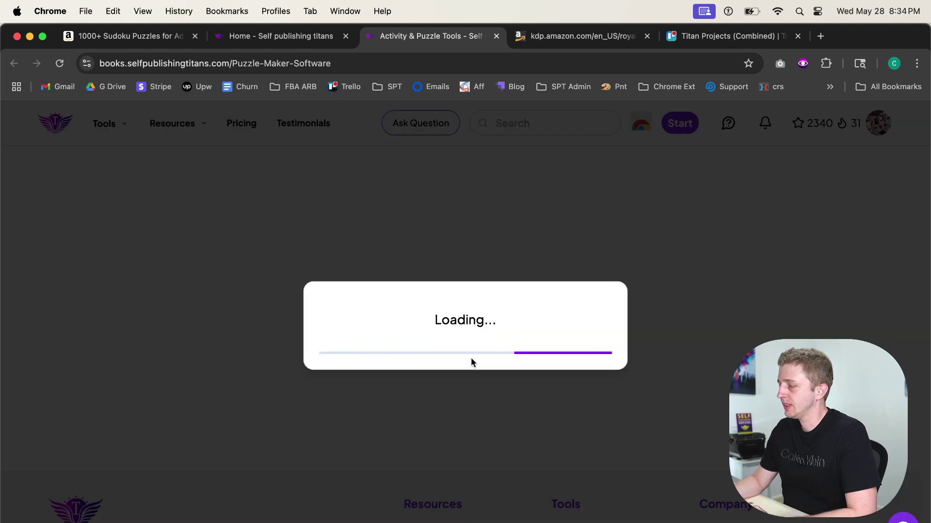
- Review the collection's sample boards and download options, and start creating book pages from the collection
scroll(498, 370, "down", 10)
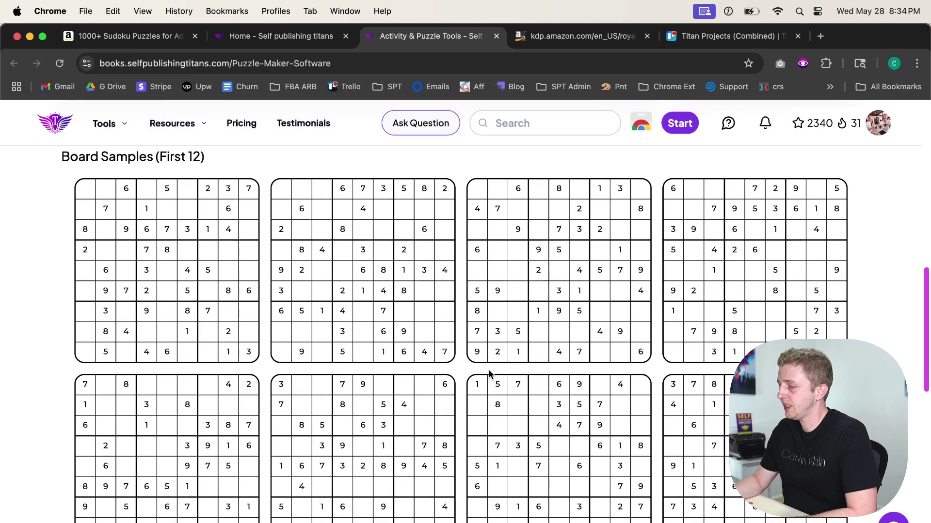
scroll(489, 371, "up", 7)
scroll(489, 373, "up", 12)
scroll(488, 373, "down", 2)
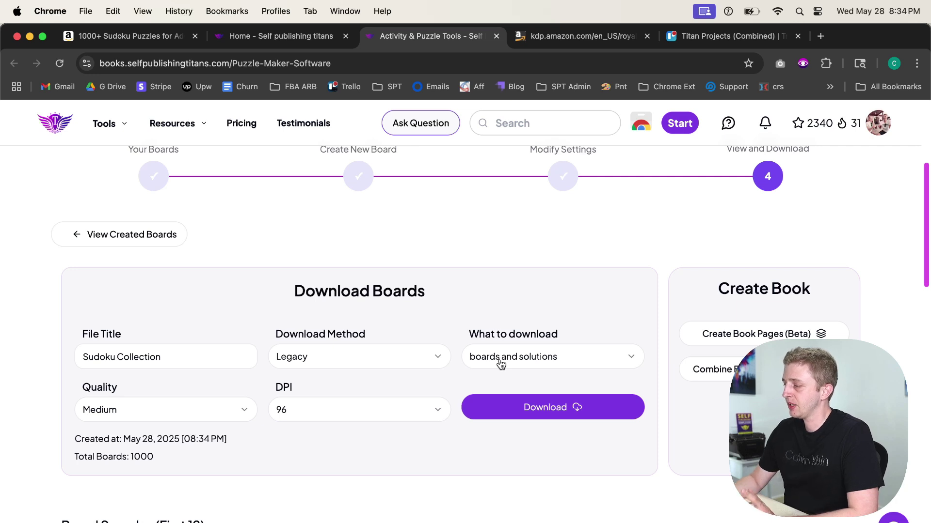
left_click(729, 334)
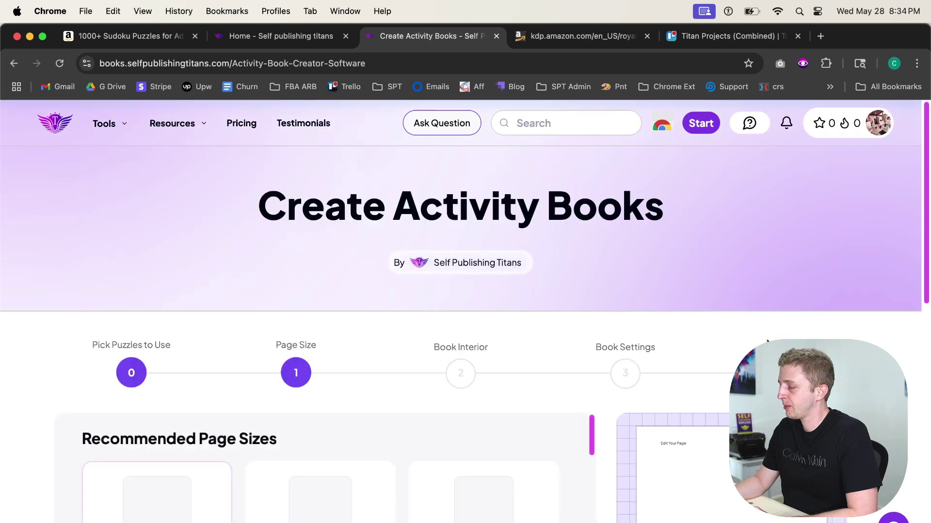
scroll(460, 310, "down", 2)
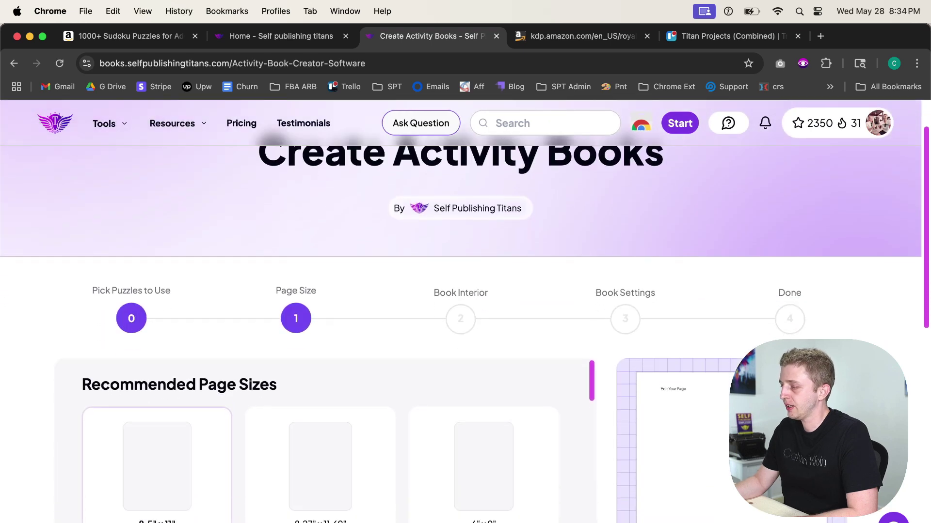
- Look through the recommended page sizes and the full list of page sizes for the activity book
scroll(632, 316, "down", 2)
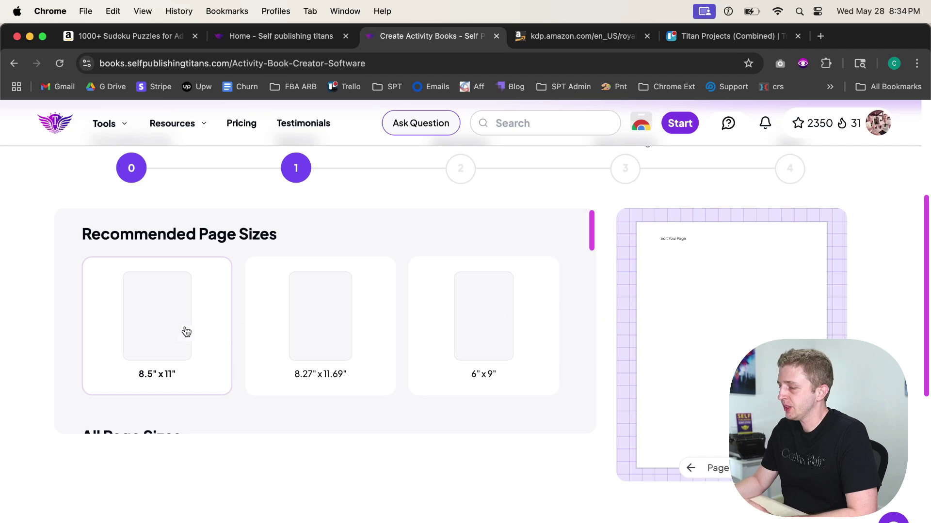
scroll(418, 330, "down", 6)
scroll(418, 330, "up", 5)
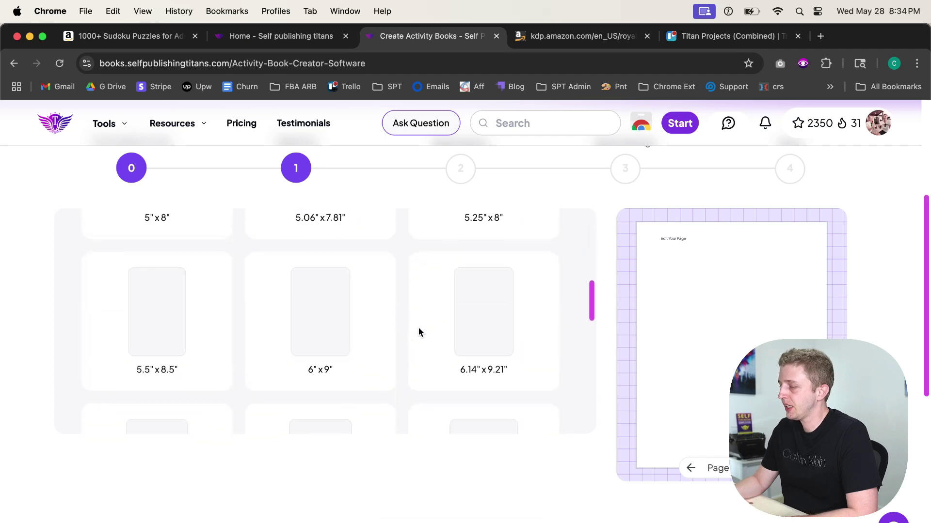
- Look up the best-selling sudoku book's dimensions on its Amazon page and return to the activity book creator
left_click(151, 39)
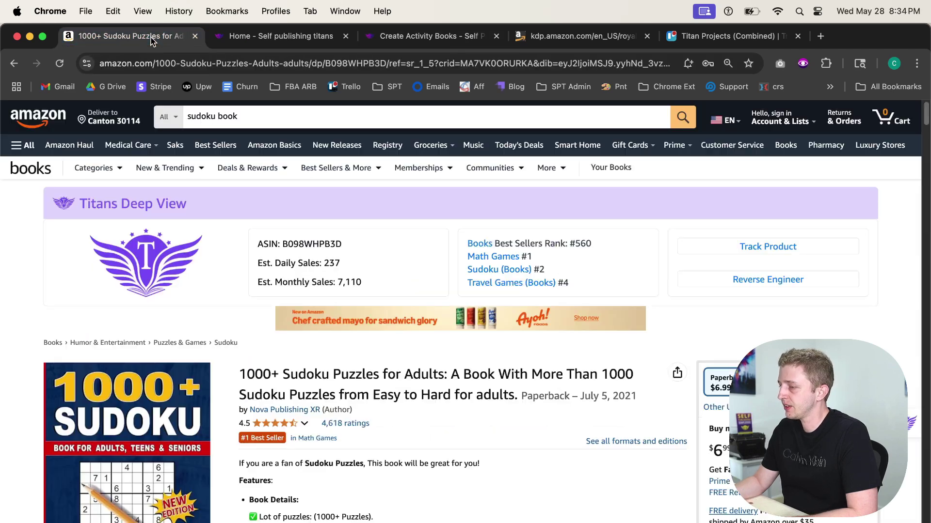
scroll(495, 440, "down", 5)
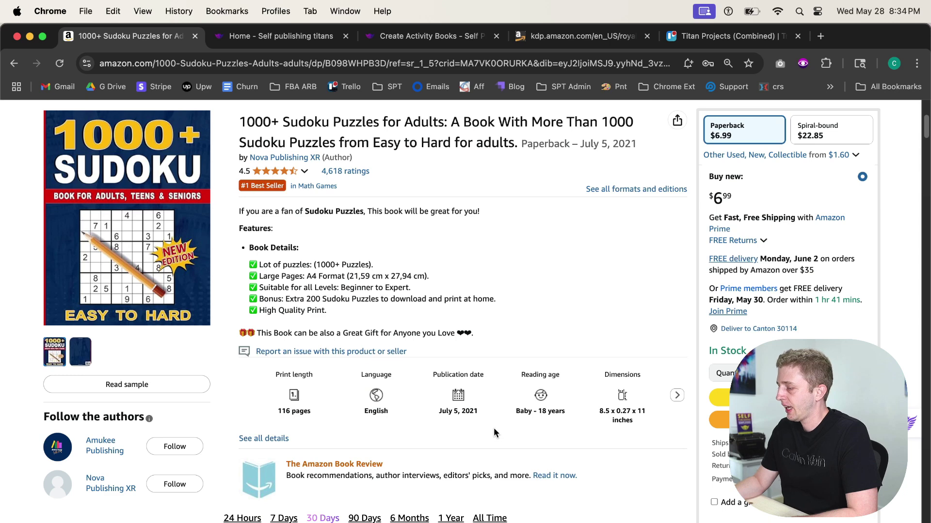
left_click_drag(599, 412, 646, 425)
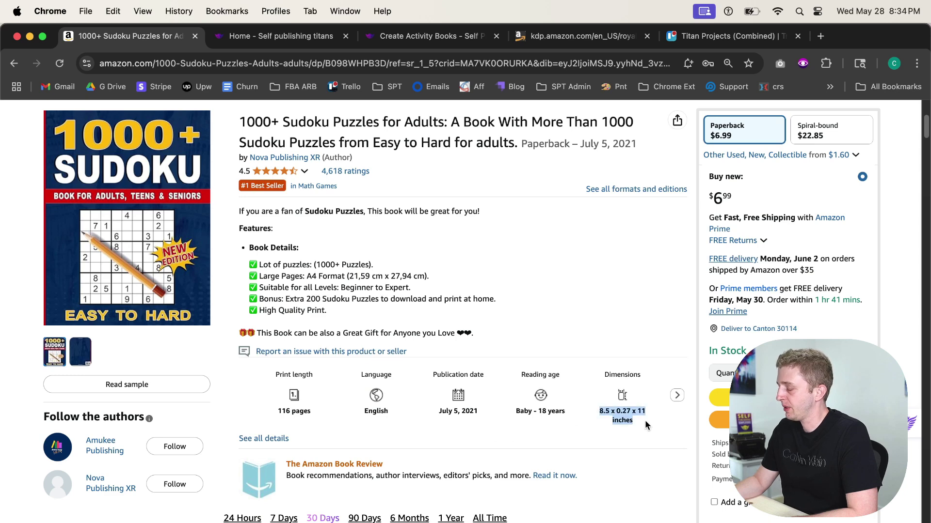
left_click(645, 425)
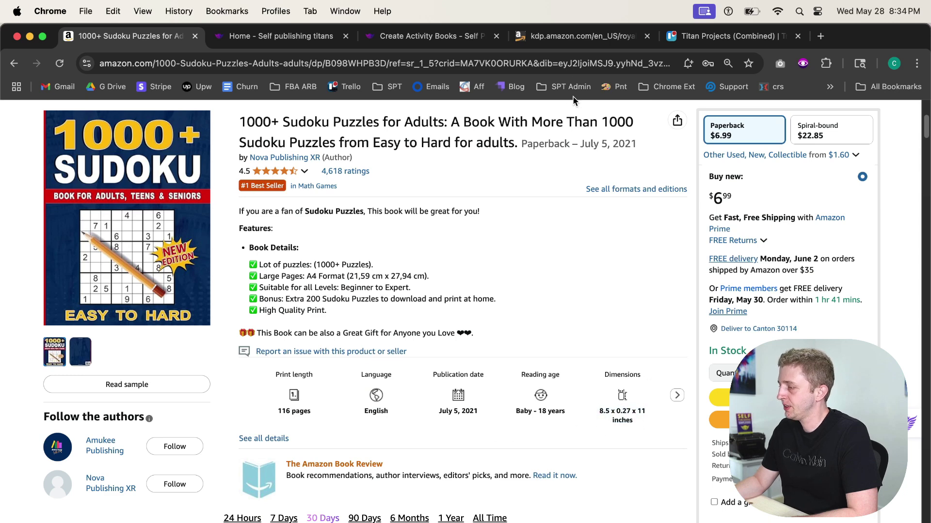
left_click(408, 37)
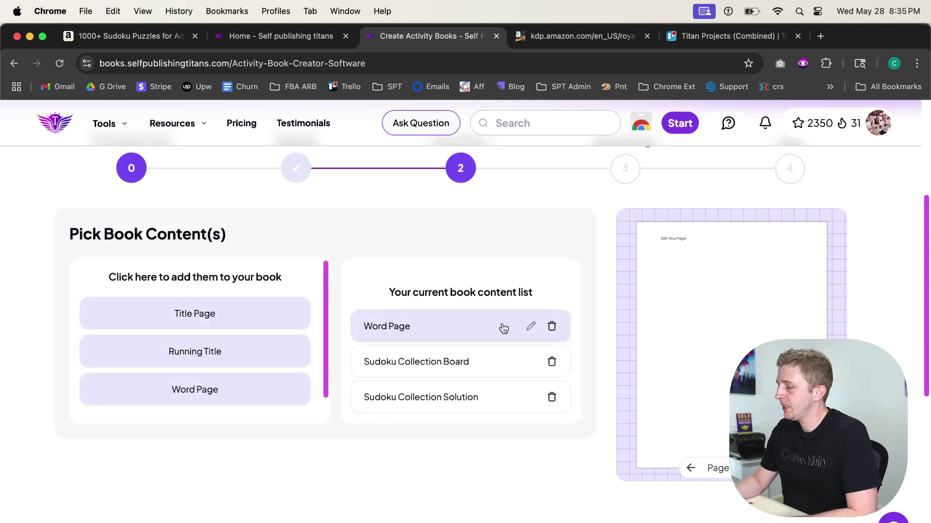
- Inspect the Word Page editor, close it without editing, and preview the Sudoku board and solution pages of the book content
left_click(530, 327)
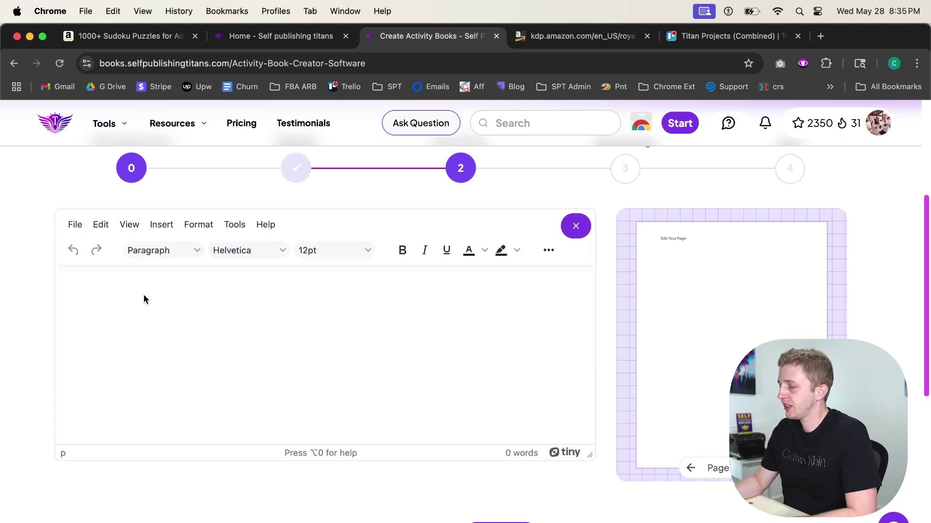
left_click(577, 226)
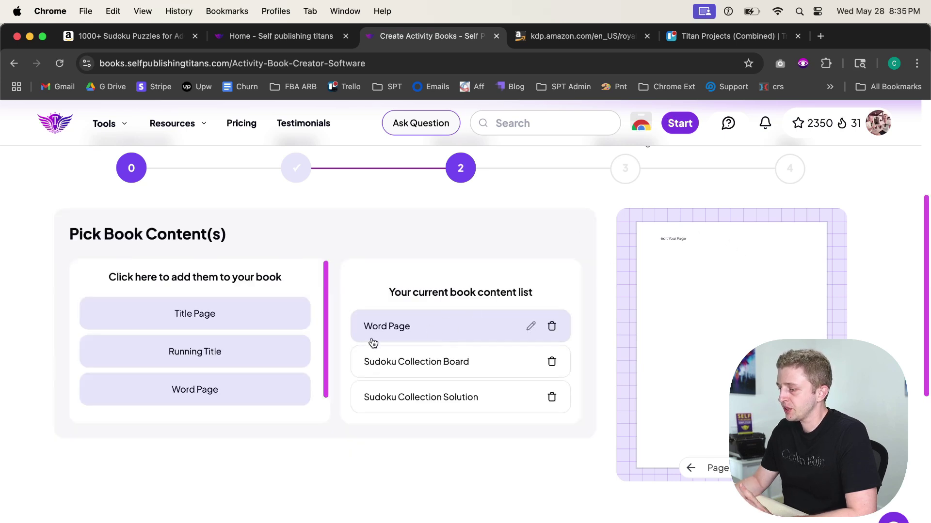
left_click(475, 366)
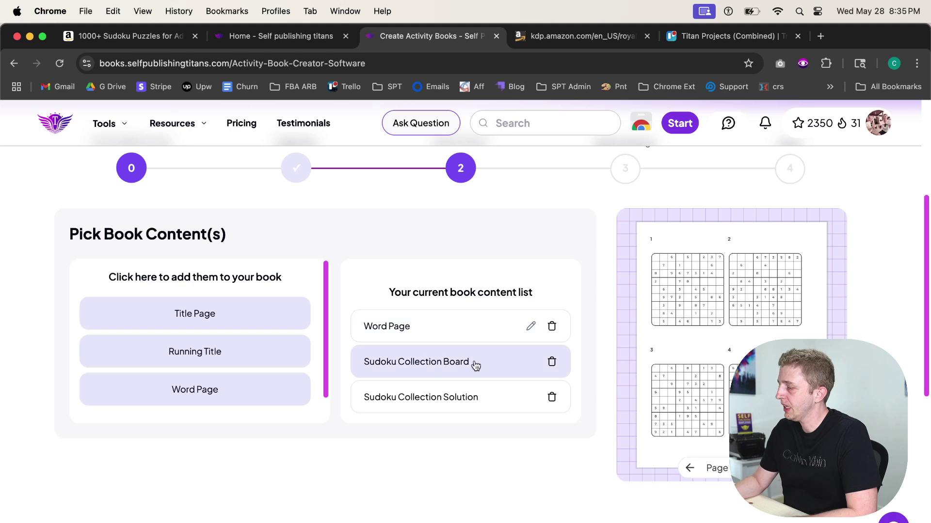
left_click(458, 400)
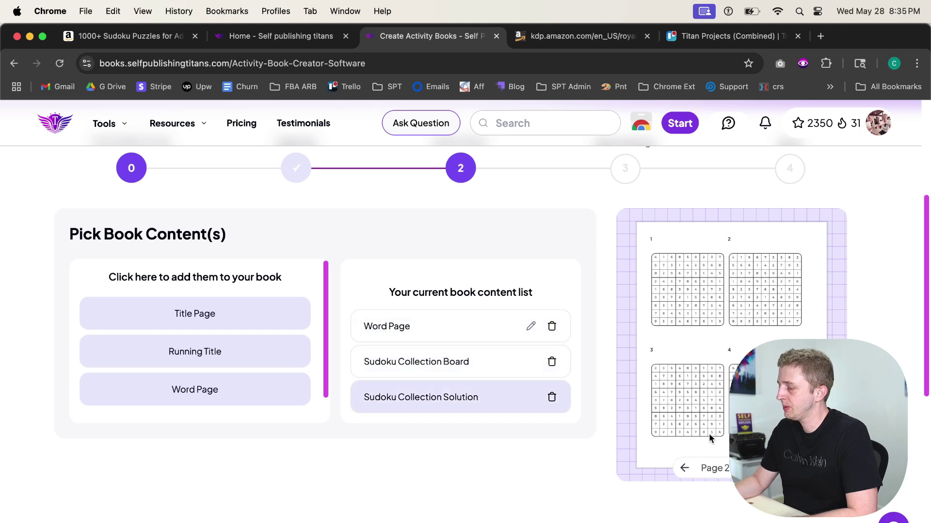
left_click(489, 373)
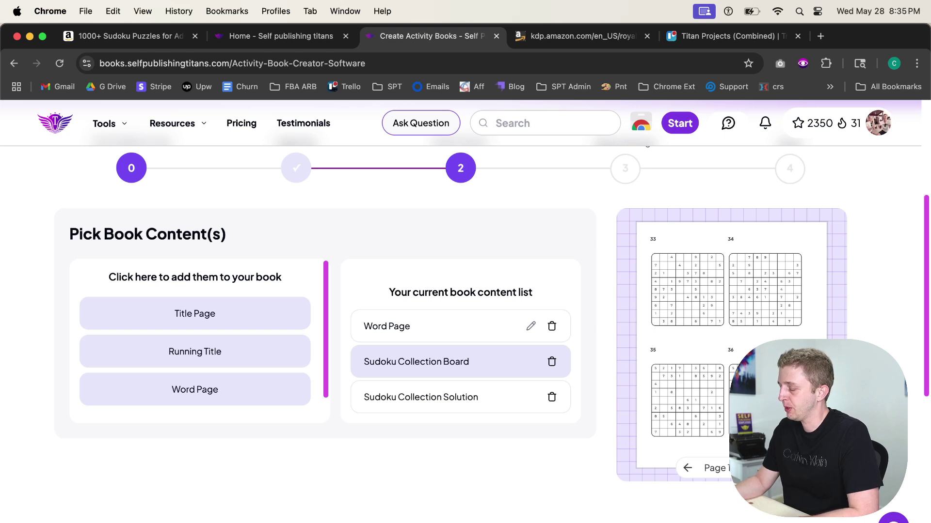
- Proceed to the book settings and preview the word page, board and solution sections, ending with Sudoku Collection Board selected
left_click(489, 521)
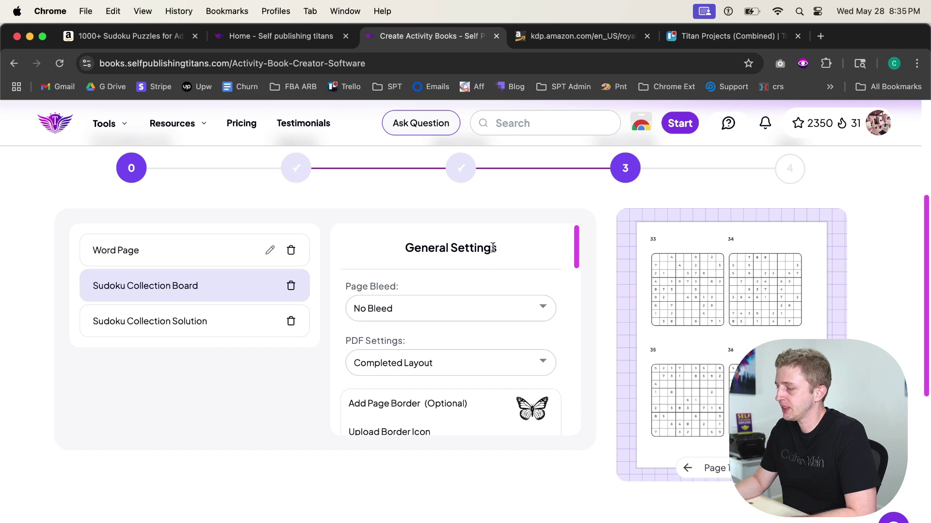
left_click(169, 255)
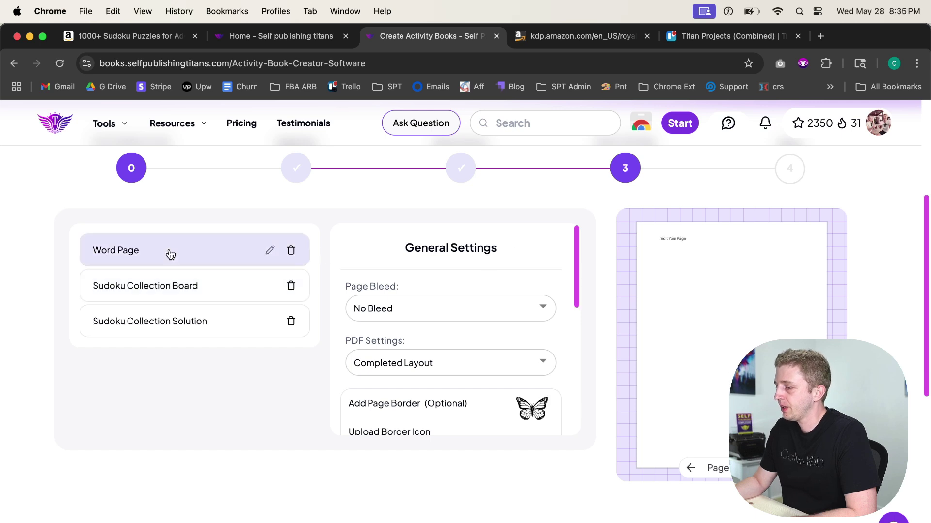
left_click(163, 287)
left_click(179, 320)
left_click(185, 293)
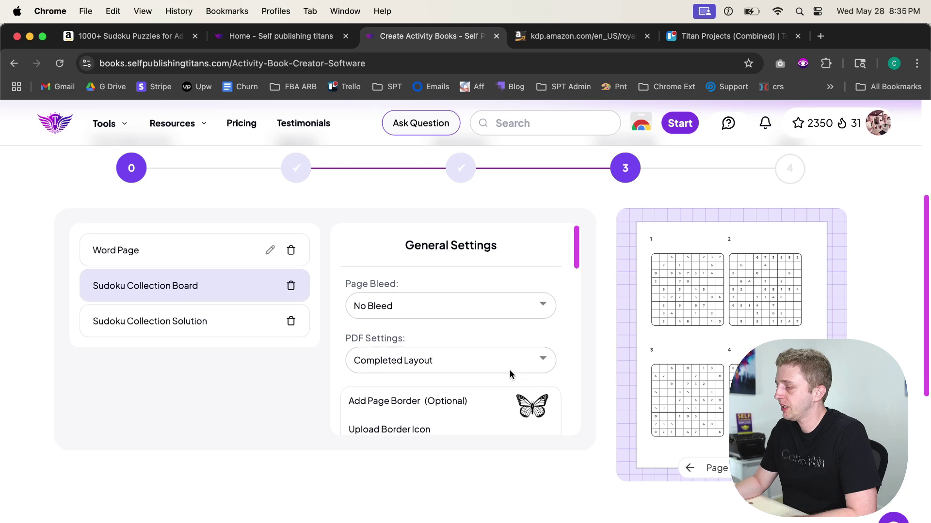
- Examine the general settings for the Sudoku boards, including page bleed, PDF layout and the optional page border icons
scroll(510, 370, "down", 5)
scroll(508, 370, "up", 5)
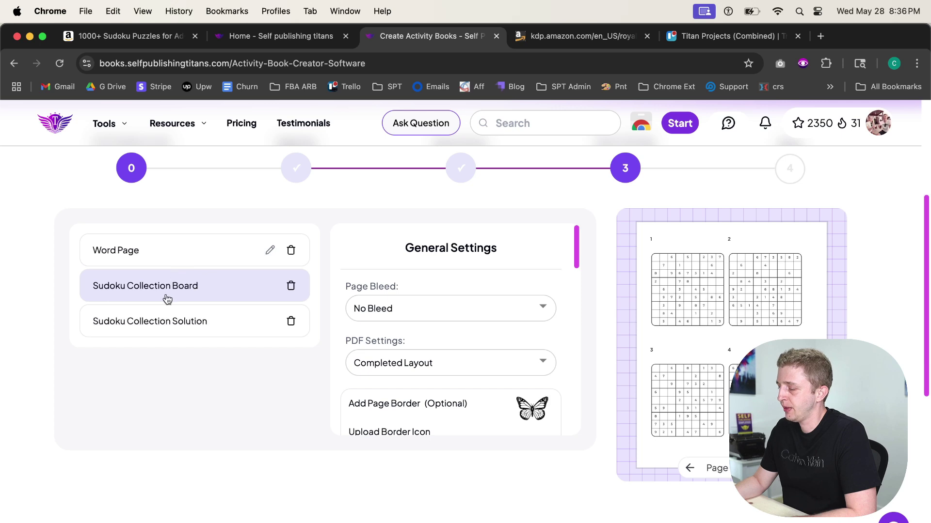
scroll(97, 413, "down", 1)
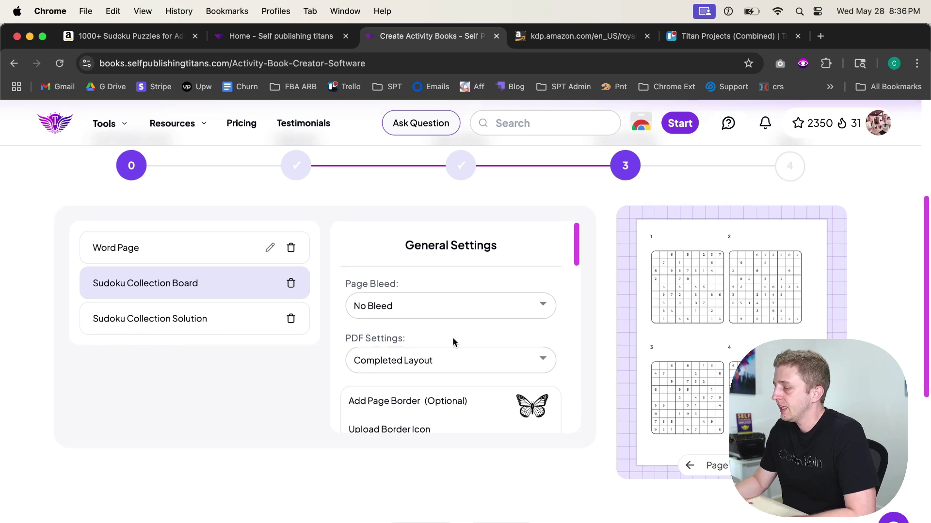
scroll(461, 353, "down", 3)
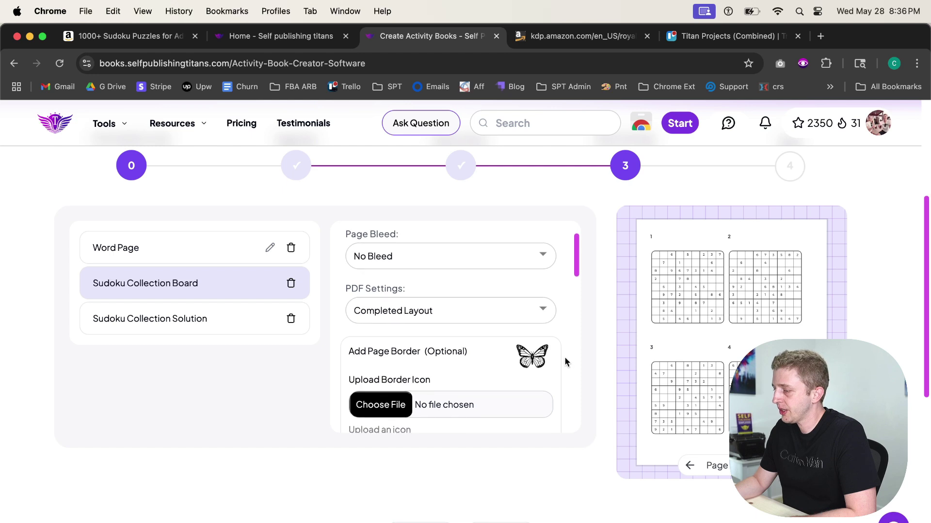
scroll(473, 305, "up", 3)
left_click(470, 306)
left_click(516, 275)
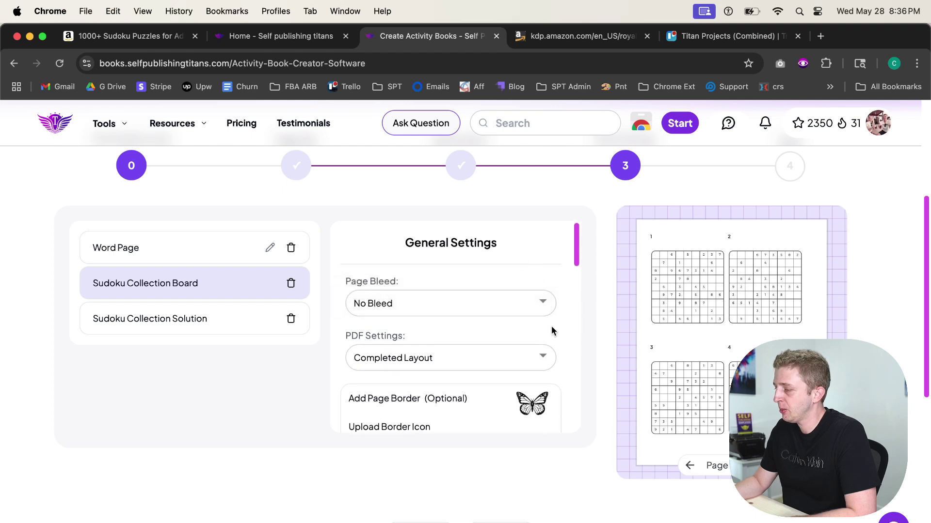
scroll(569, 371, "down", 4)
scroll(568, 371, "down", 3)
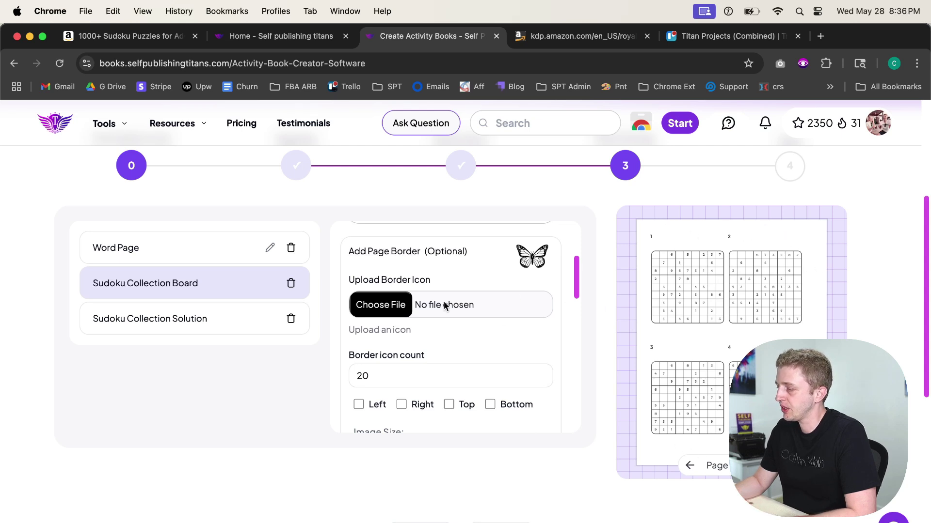
scroll(573, 349, "down", 3)
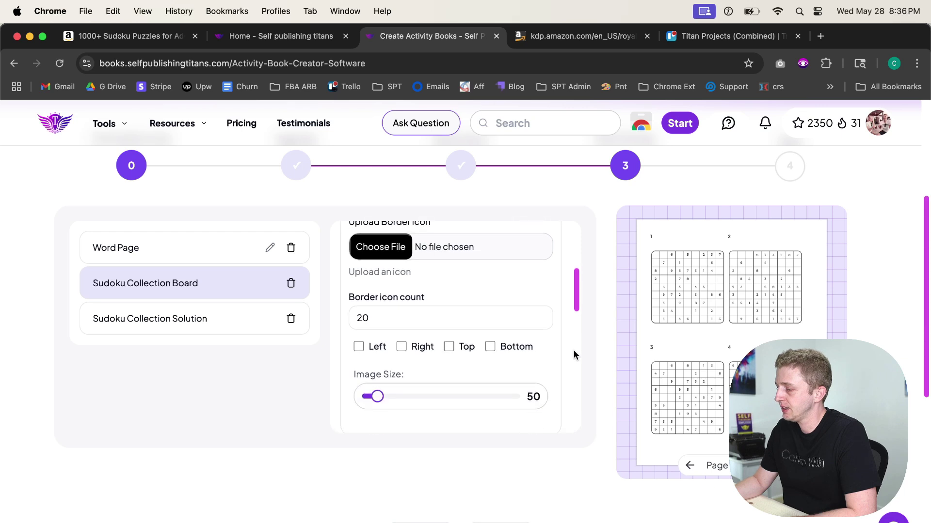
scroll(571, 373, "down", 6)
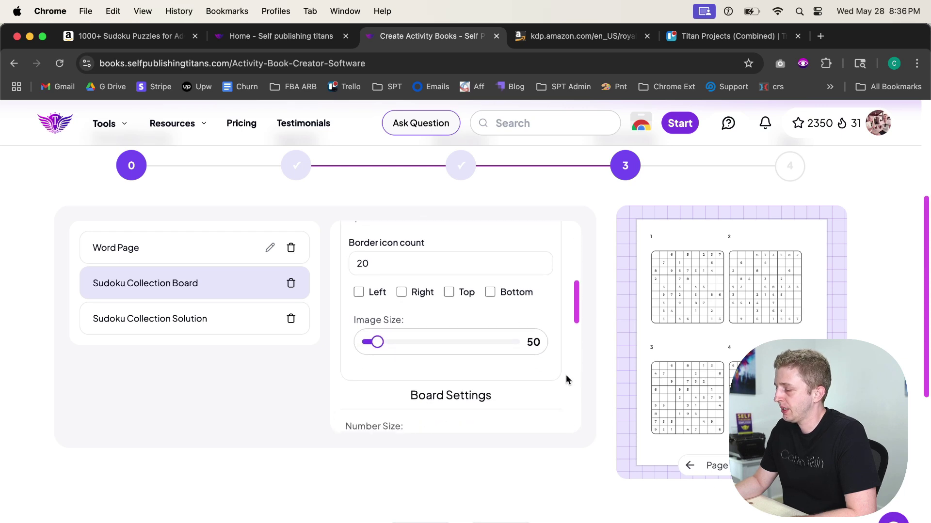
- Set the Number Size in the Sudoku board settings to 25
scroll(564, 376, "down", 2)
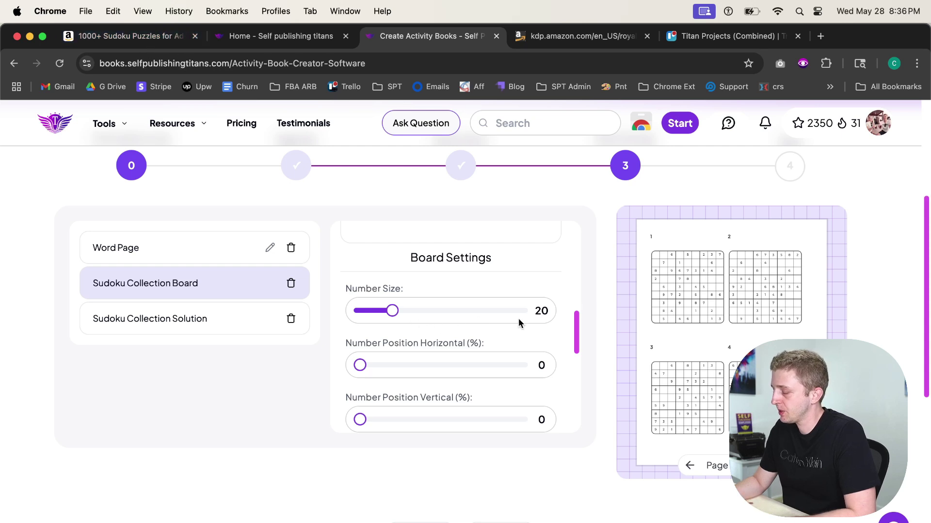
mouse_move(391, 310)
left_mouse_down()
mouse_move(427, 312)
mouse_move(399, 318)
left_mouse_up()
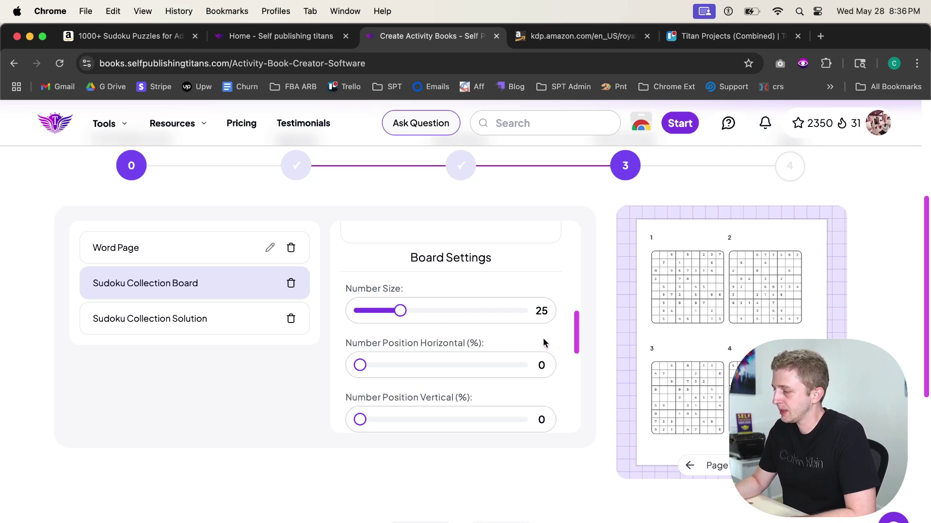
mouse_move(400, 311)
left_mouse_down()
mouse_move(391, 311)
mouse_move(400, 311)
left_mouse_up()
- Leave the horizontal number position at 0% and set the vertical number position to 7%
scroll(374, 347, "down", 1)
mouse_move(363, 347)
left_mouse_down()
mouse_move(408, 347)
mouse_move(347, 352)
left_mouse_up()
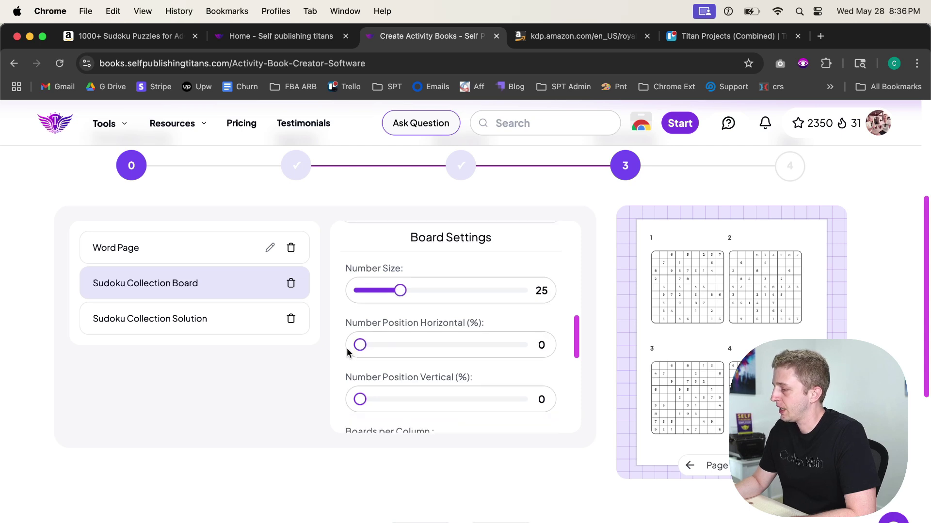
scroll(576, 372, "down", 3)
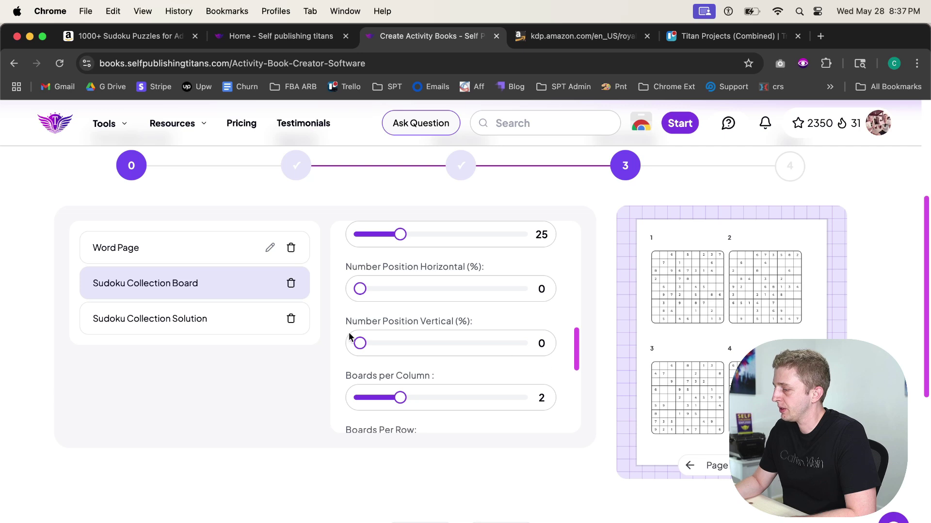
mouse_move(358, 345)
left_mouse_down()
mouse_move(382, 344)
mouse_move(367, 344)
left_mouse_up()
- Inspect a customer review photo of the best-selling book's interior on Amazon to see how its puzzles are arranged per page
scroll(394, 358, "down", 3)
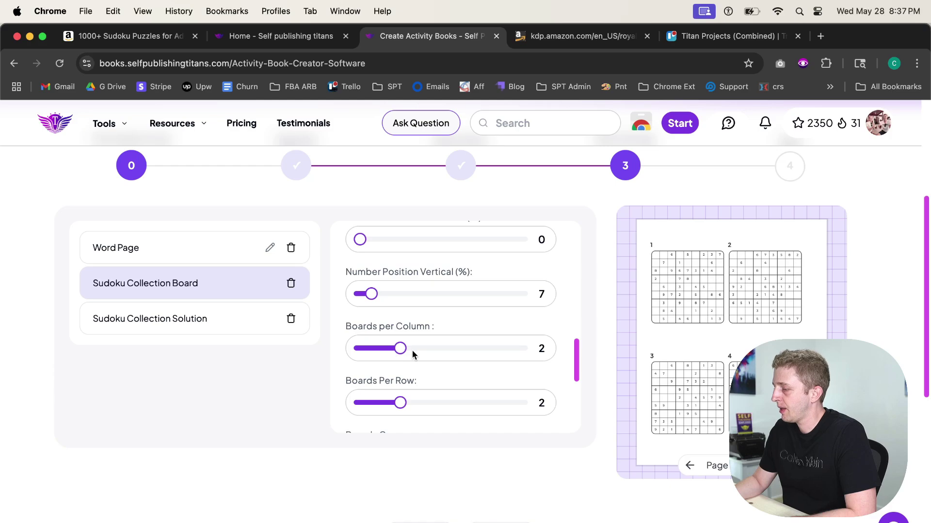
key("super+1")
scroll(661, 415, "down", 20)
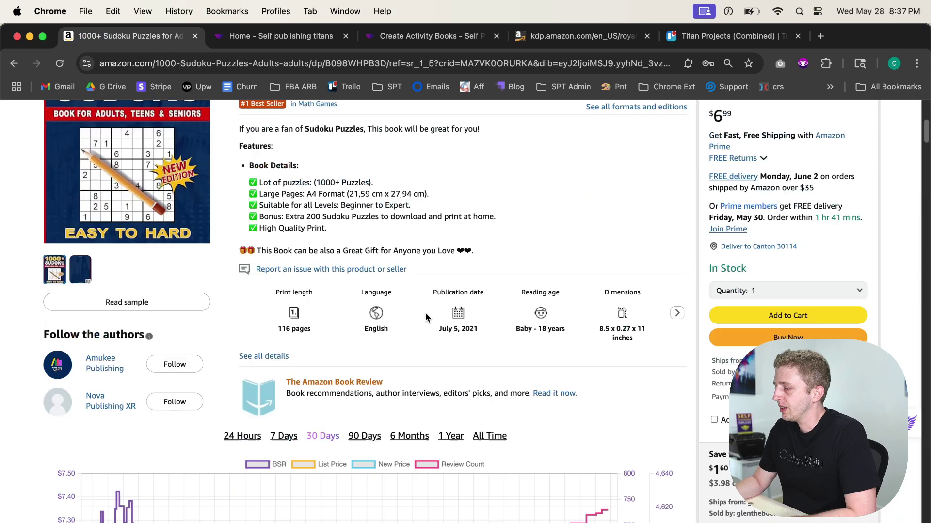
scroll(661, 415, "down", 20)
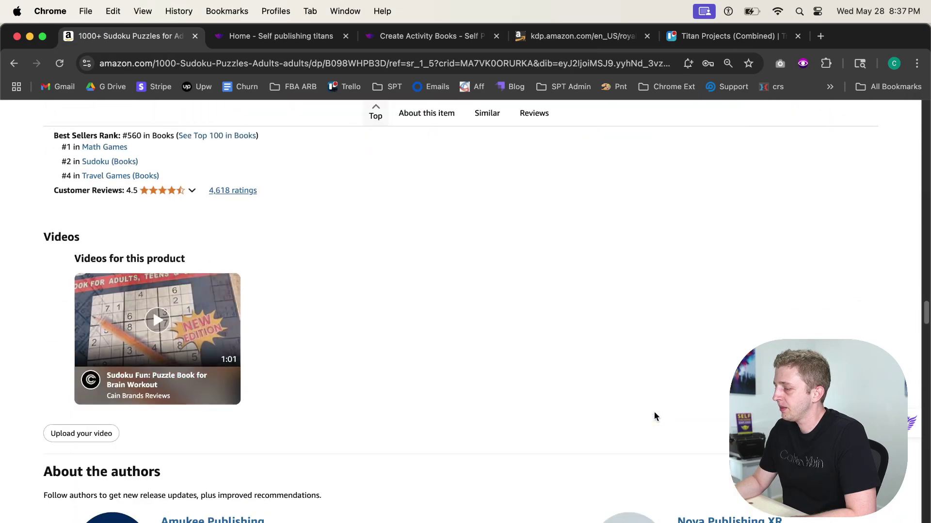
scroll(654, 415, "down", 5)
scroll(627, 252, "up", 2)
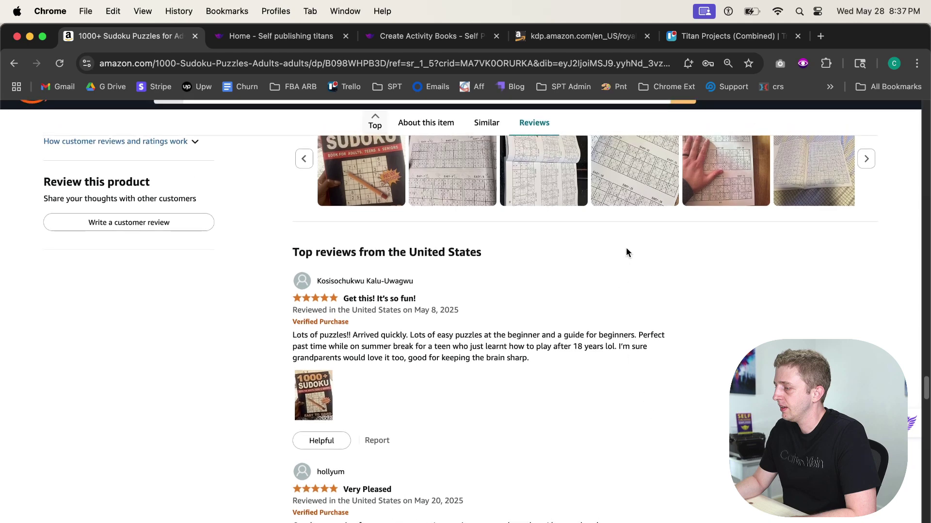
left_click(636, 194)
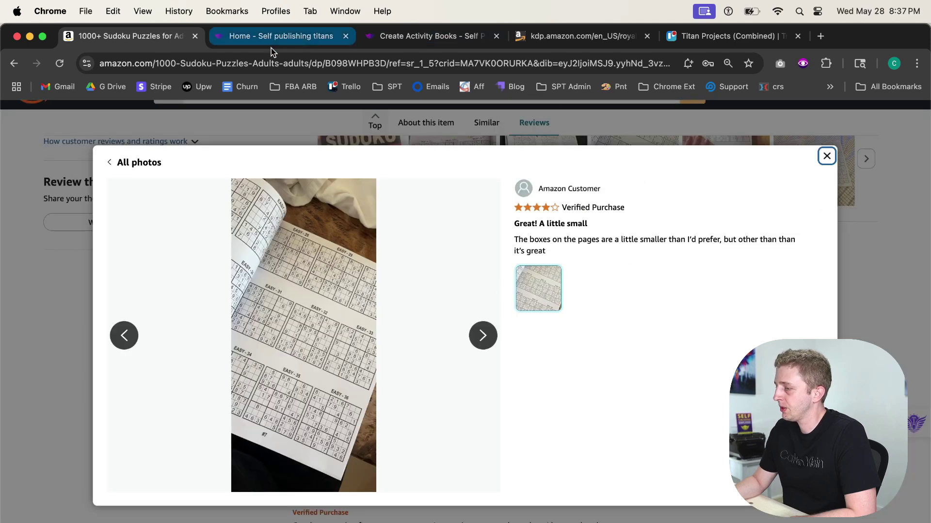
- Return to the activity book creator and set both Boards per Column and Boards Per Row to 3
left_click(437, 37)
left_click(426, 403)
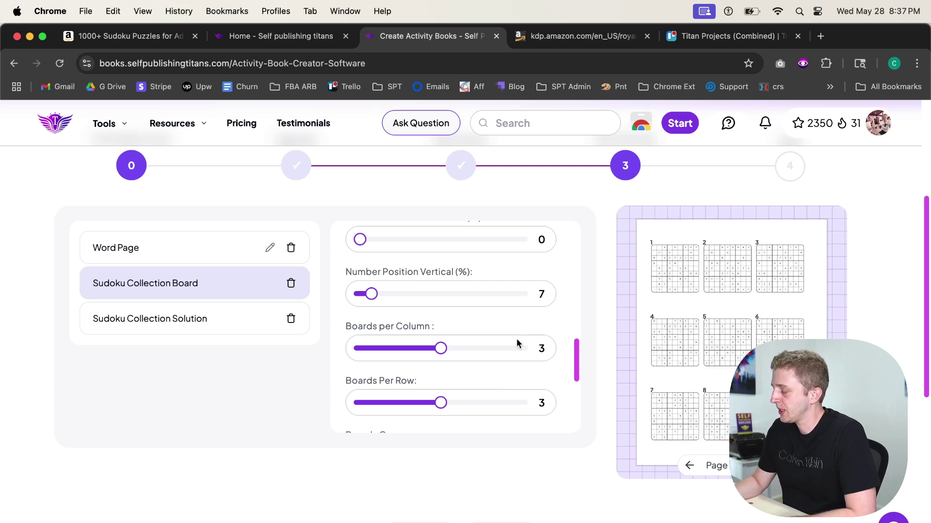
- Set the horizontal and vertical number positions of the Sudoku boards to 2% each
scroll(460, 329, "up", 3)
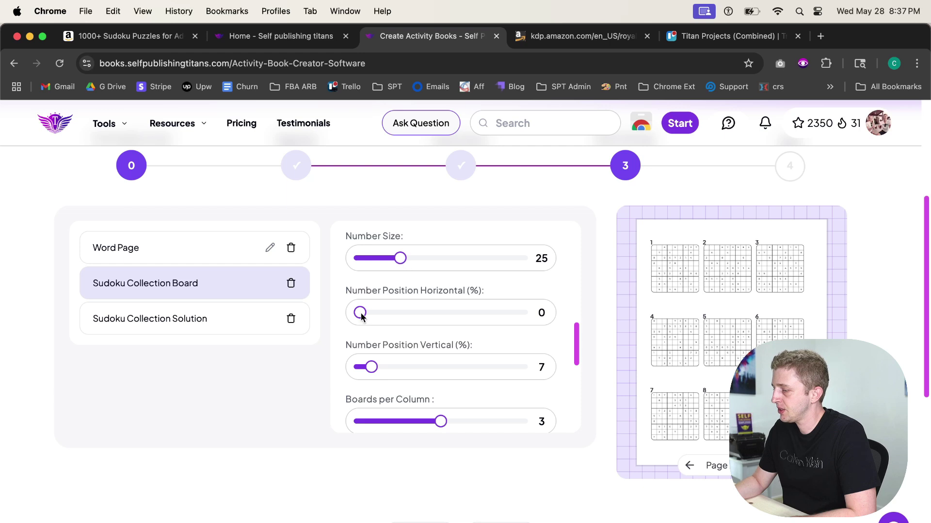
mouse_move(361, 316)
left_mouse_down()
mouse_move(372, 313)
mouse_move(363, 312)
left_mouse_up()
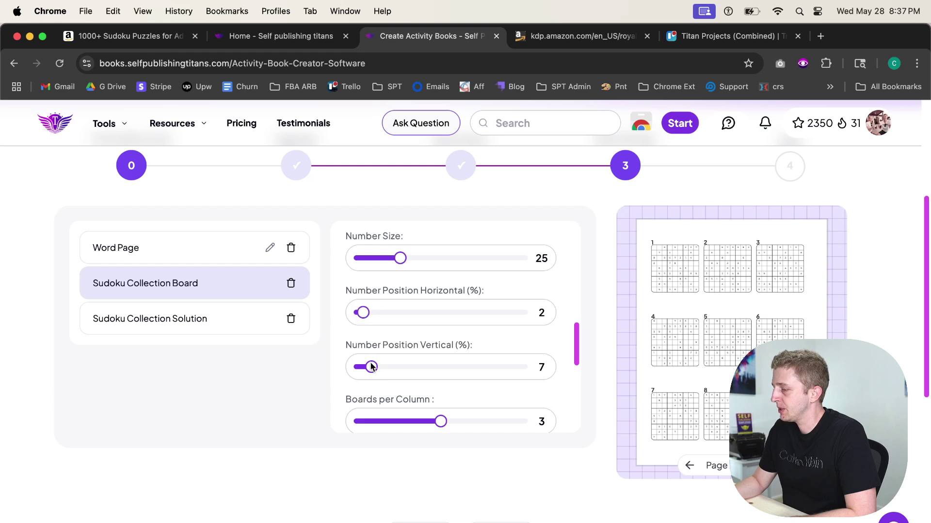
left_click_drag(371, 367, 357, 367)
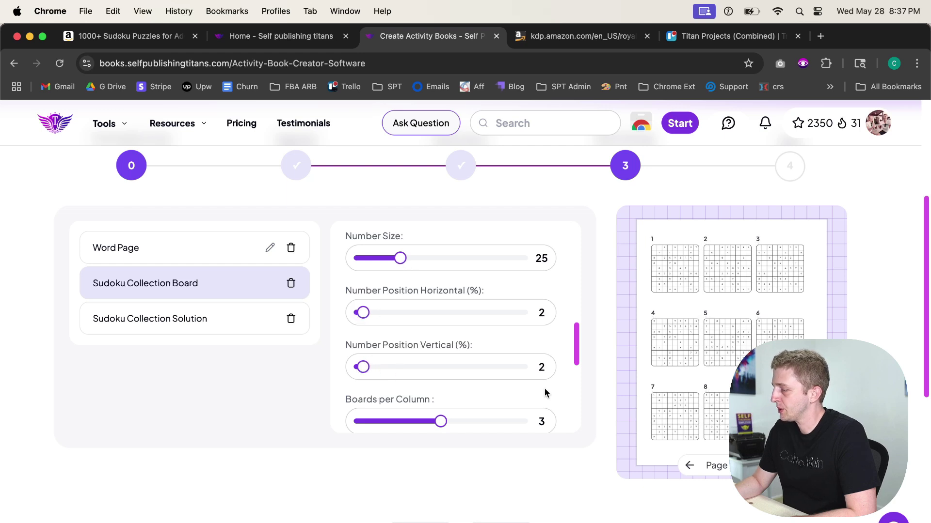
- Try showing the difficulty label beside the Sudoku board numbers and return Show Difficulty to No
scroll(545, 393, "down", 3)
scroll(528, 373, "down", 2)
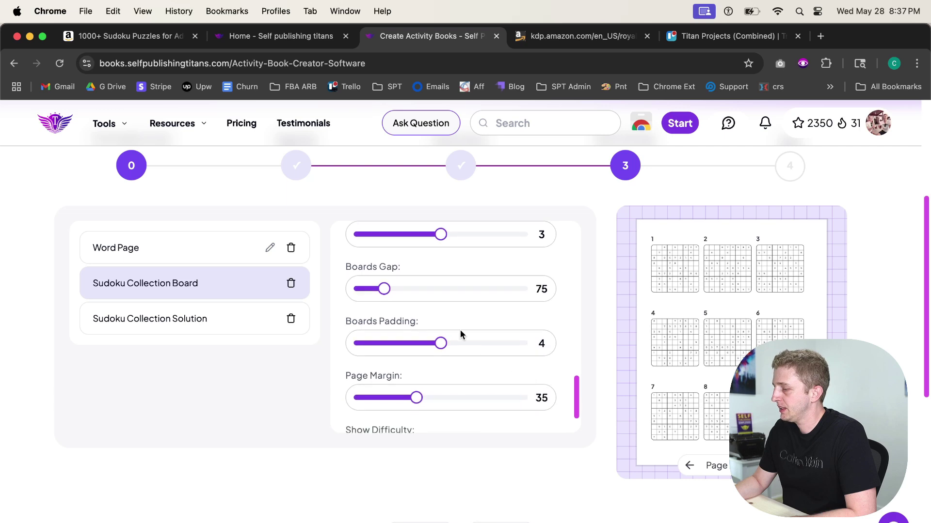
scroll(465, 341, "down", 2)
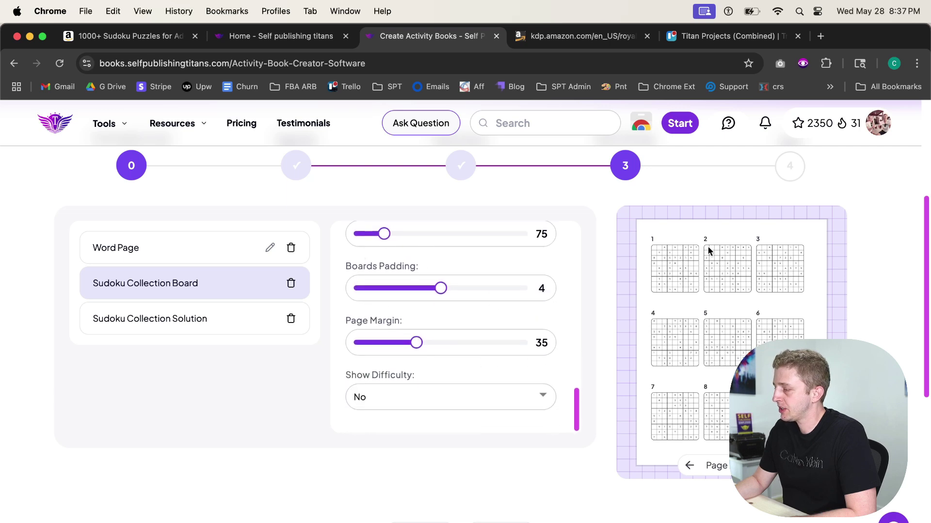
left_click(355, 387)
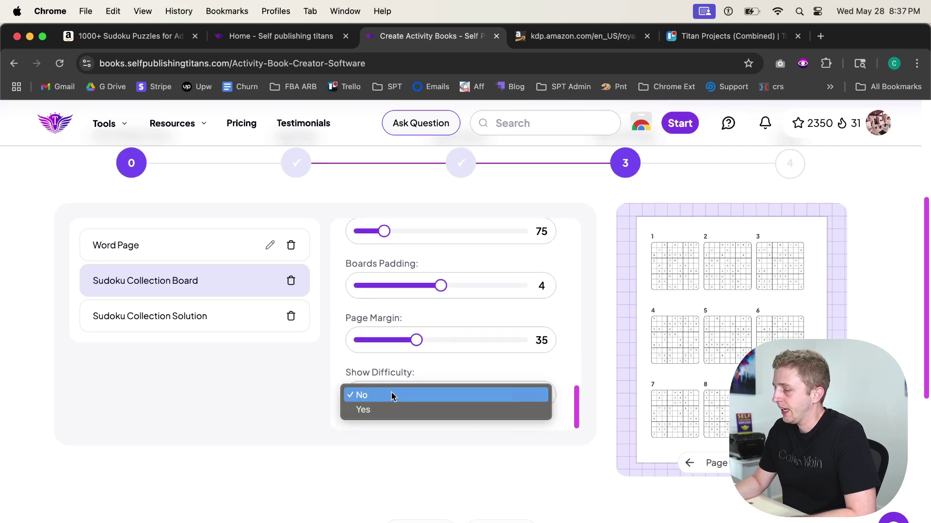
left_click(380, 411)
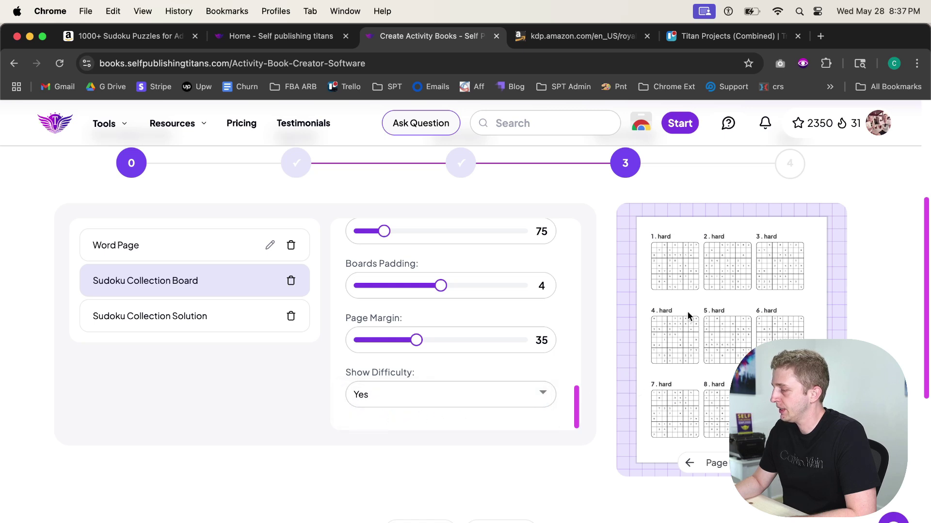
left_click(400, 386)
left_click(389, 381)
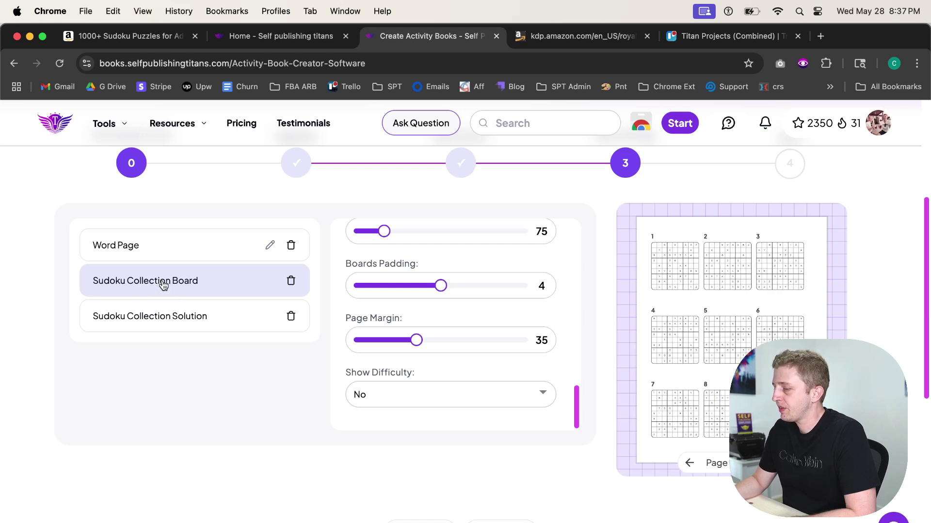
- For the Sudoku Collection Solution pages, set Boards per Column to 4 and Boards Per Row to 3
left_click(199, 318)
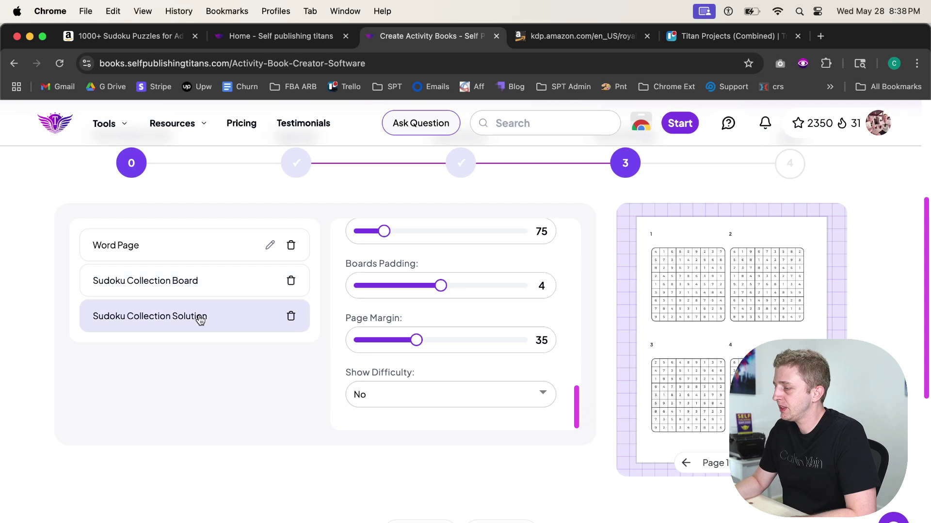
scroll(486, 321, "up", 10)
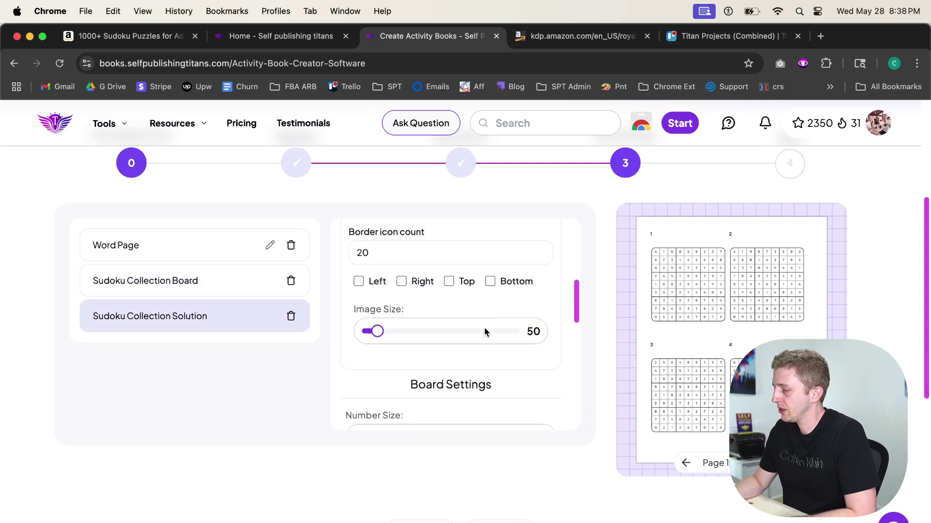
scroll(485, 330, "down", 3)
scroll(484, 334, "up", 2)
scroll(484, 335, "down", 5)
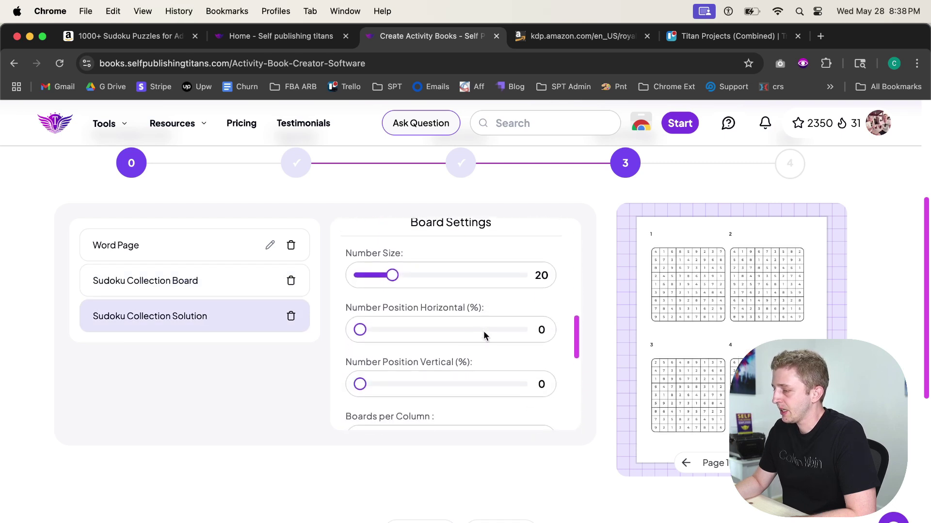
scroll(406, 363, "down", 2)
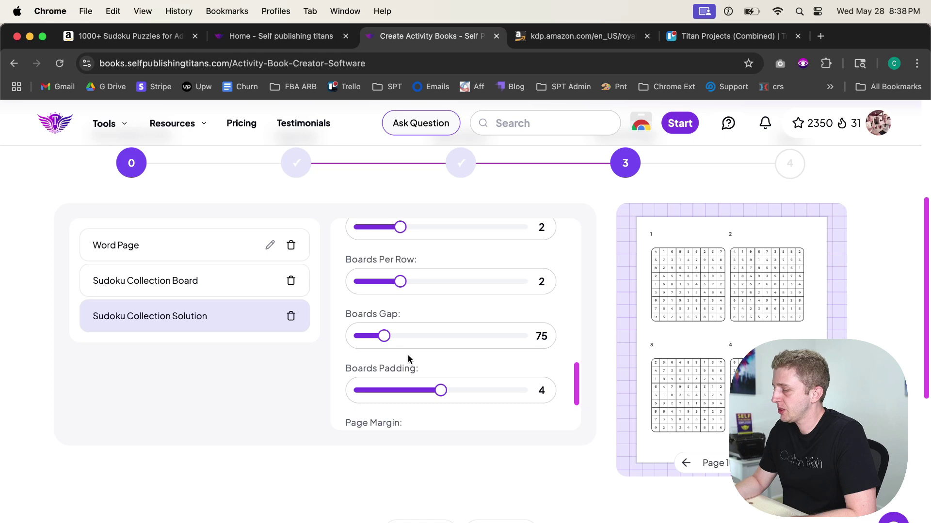
scroll(557, 358, "down", 1)
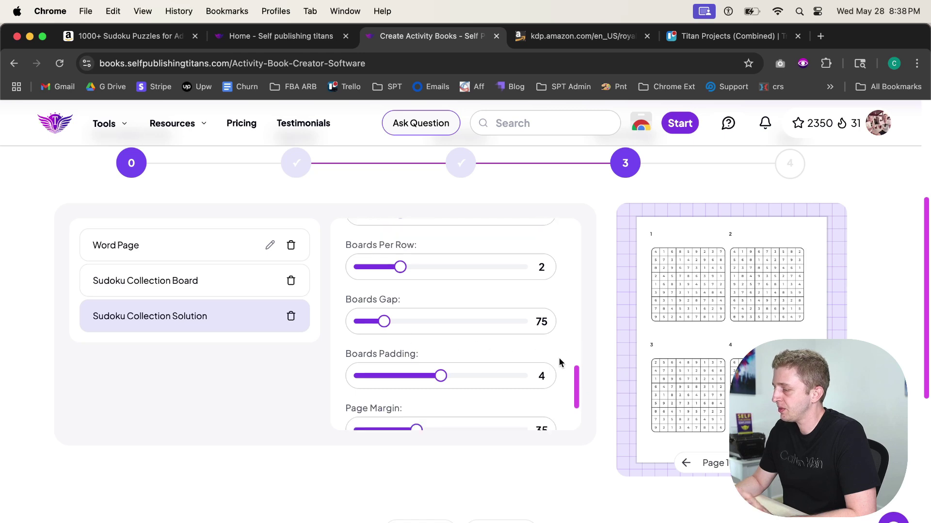
scroll(554, 357, "down", 2)
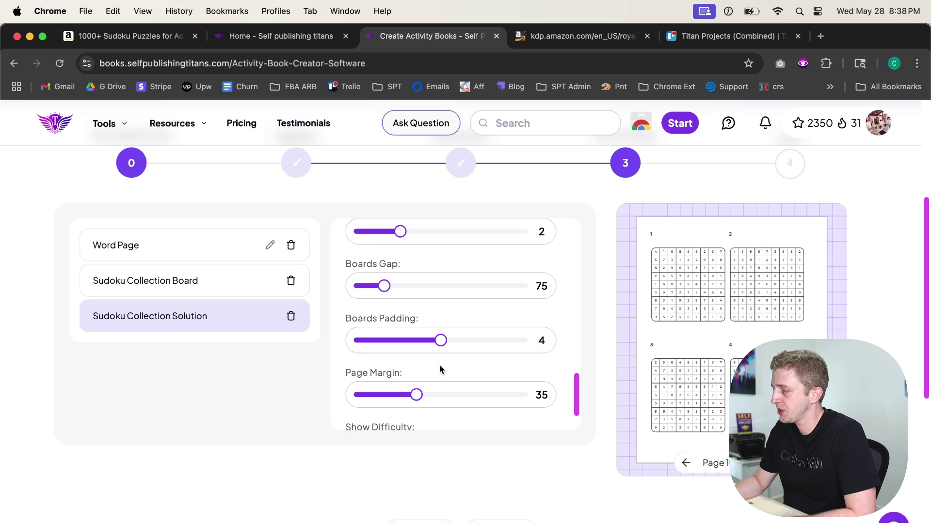
scroll(439, 364, "up", 3)
left_click_drag(400, 282, 468, 289)
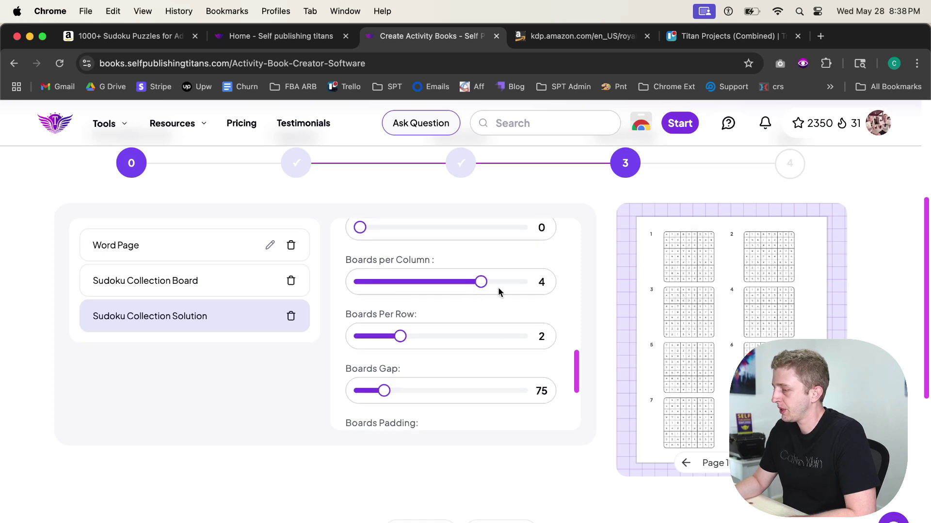
left_click_drag(401, 335, 431, 335)
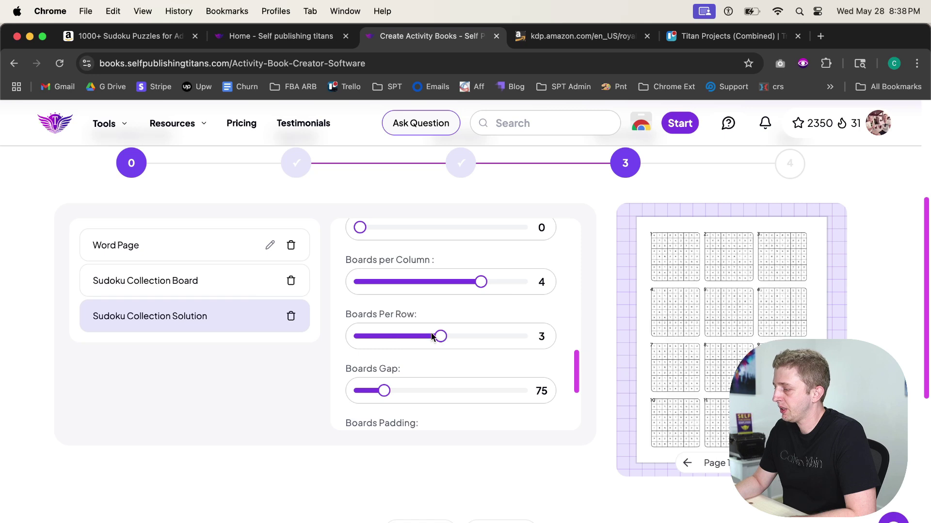
- Try 5 solution boards per column, set Boards Per Row to 4, and bring Boards per Column back to 4
left_click(504, 282)
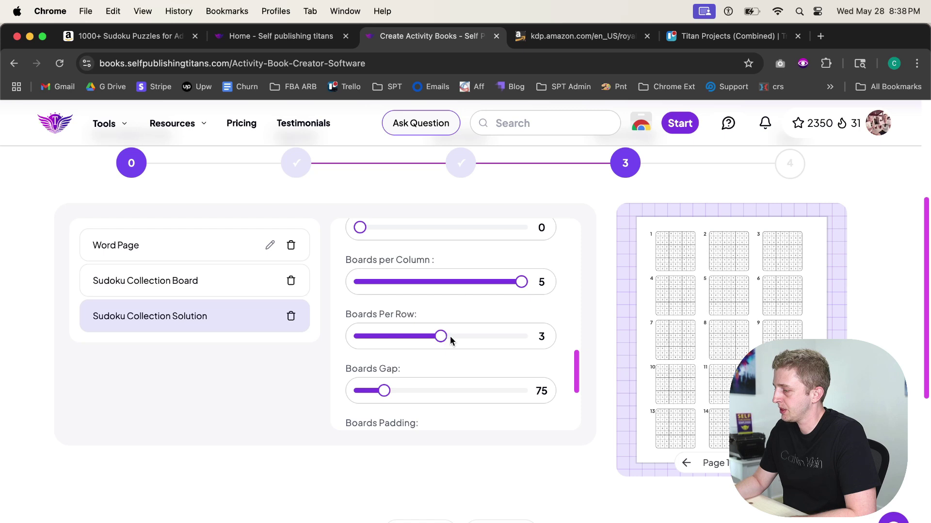
left_click_drag(450, 339, 476, 339)
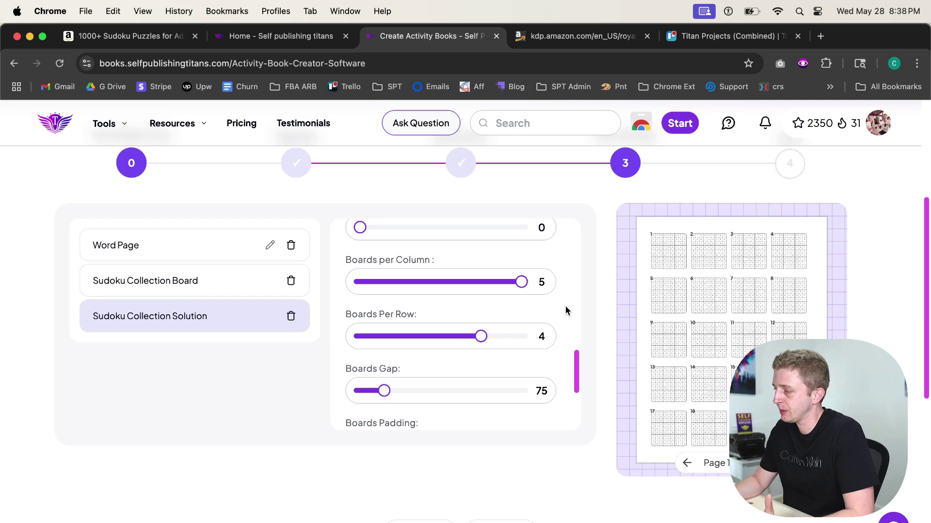
scroll(565, 306, "up", 1)
scroll(559, 315, "up", 2)
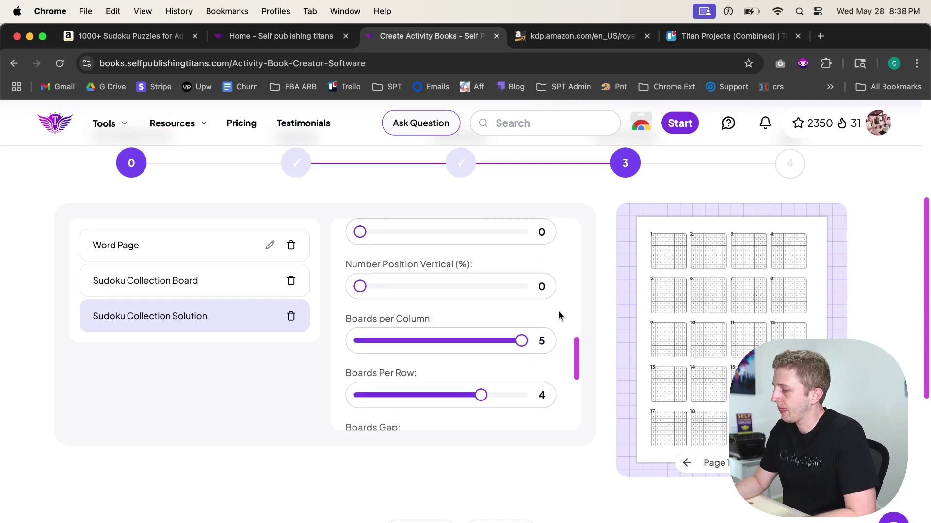
left_click(502, 334)
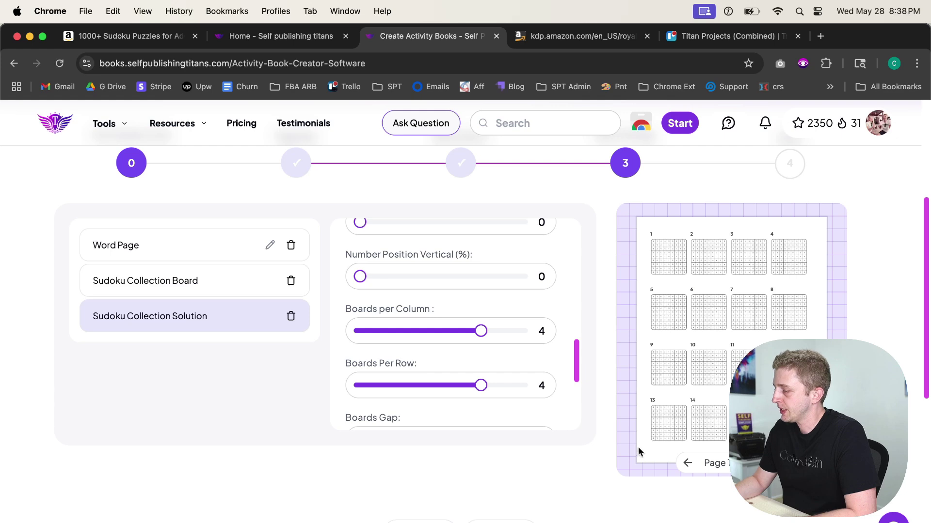
- Complete the activity book's layout and open its download page
scroll(653, 438, "down", 2)
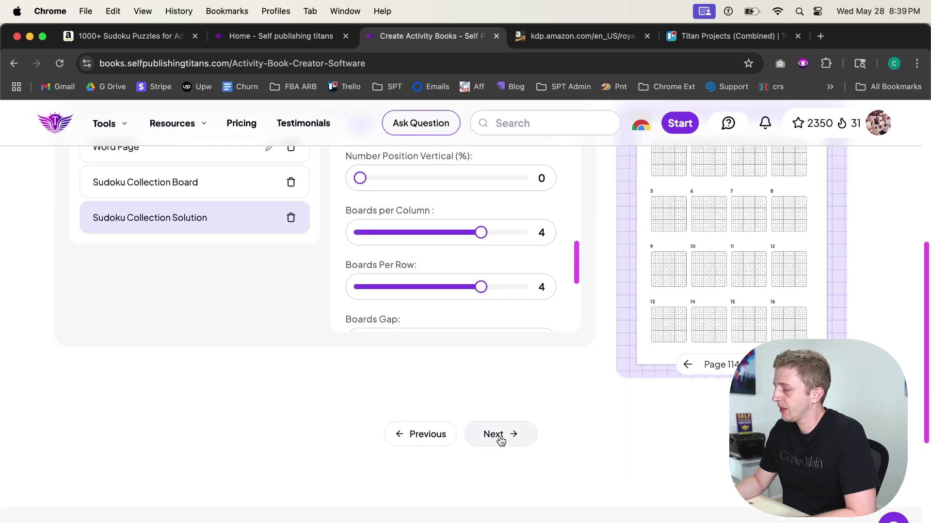
left_click(501, 440)
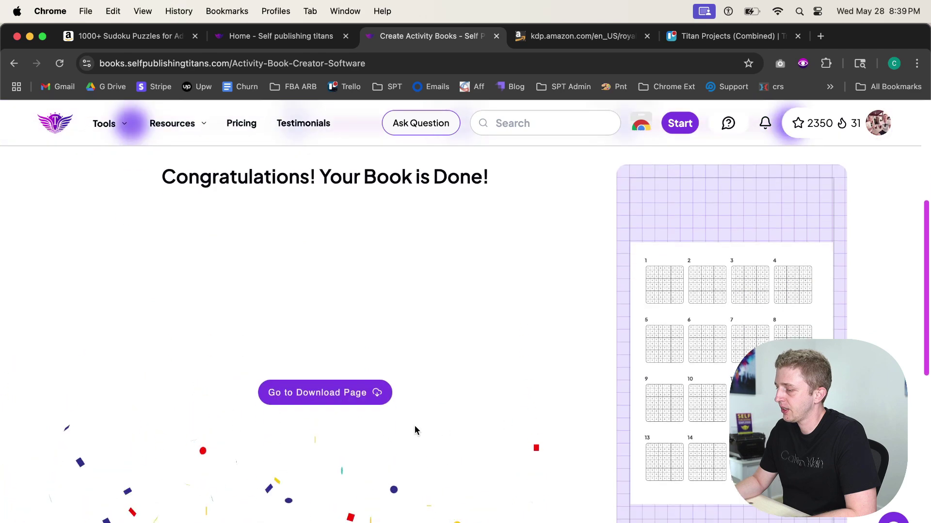
left_click(339, 395)
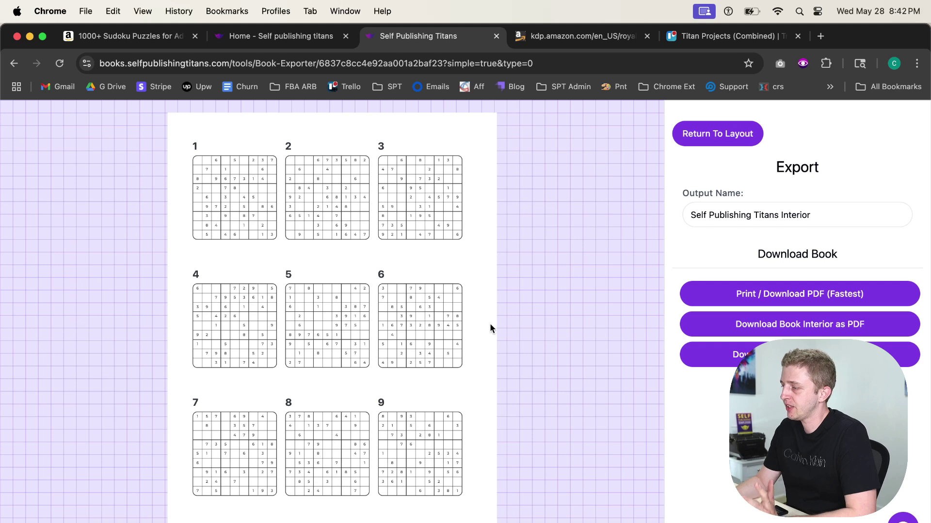
- Open the Activity & Puzzle Bundle 3.0 page from the Self Publishing Titans home page and examine the lifetime access bundles
key("ctrl+shift+Tab")
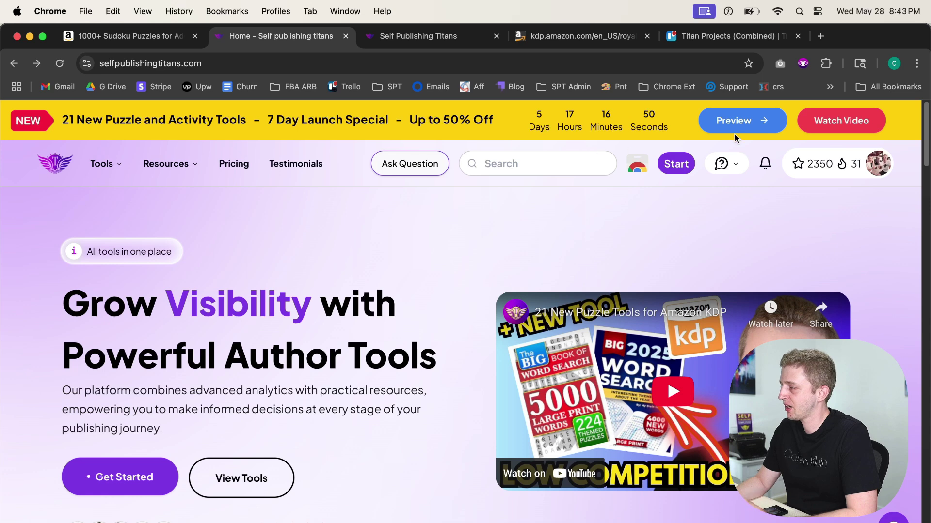
left_click(761, 130)
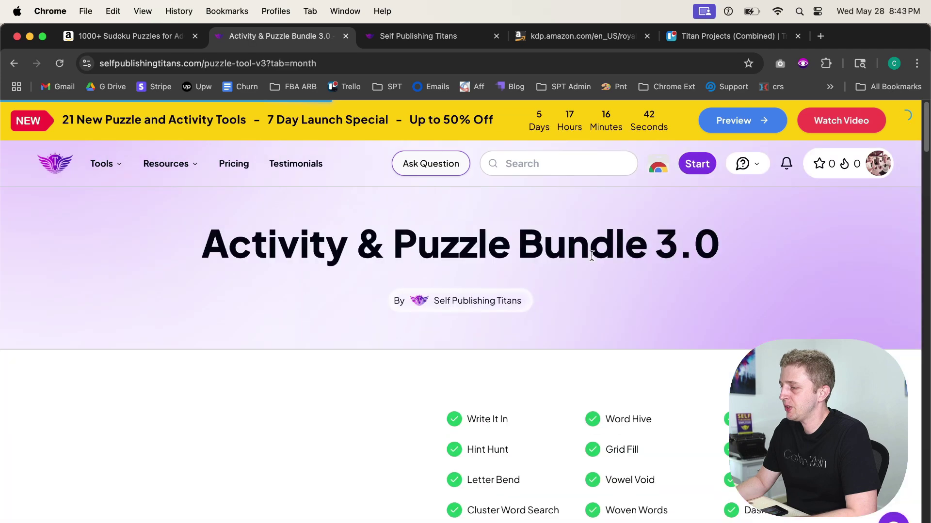
scroll(460, 332, "down", 6)
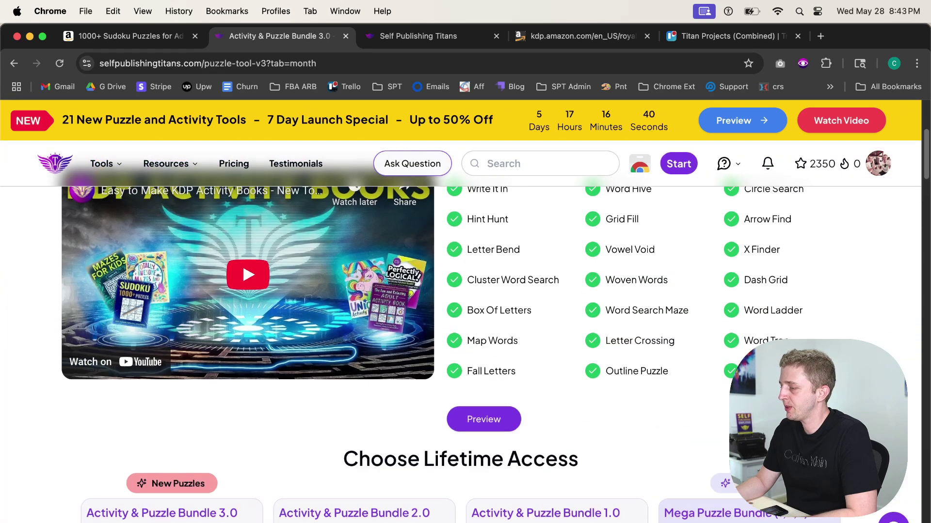
scroll(647, 368, "down", 3)
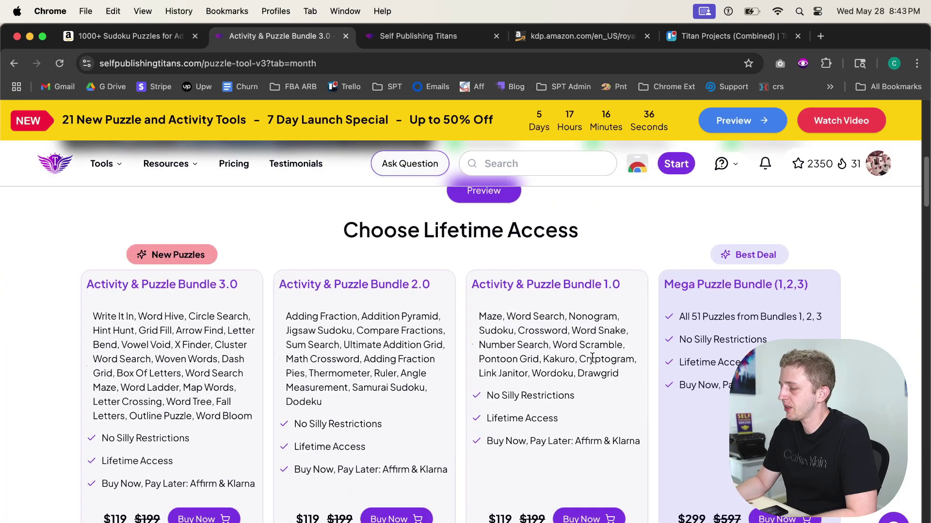
scroll(368, 444, "down", 3)
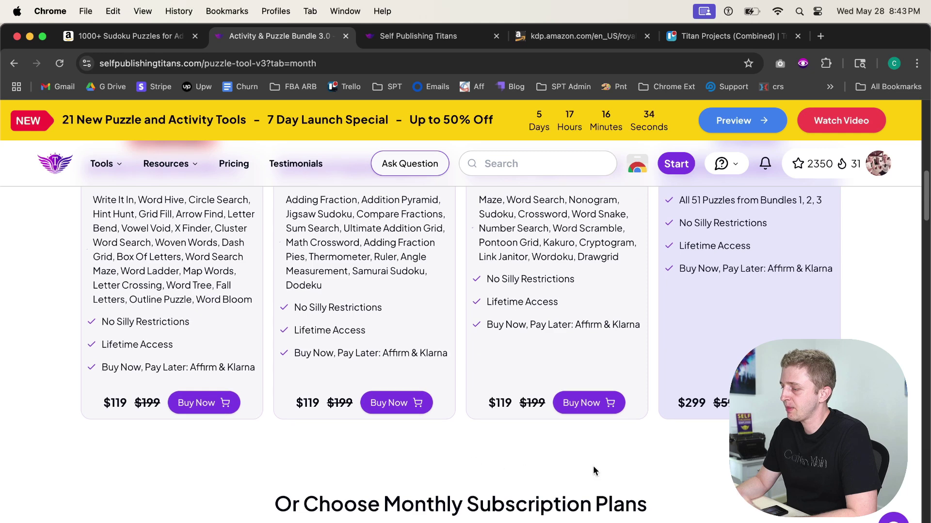
- Review the monthly subscription plans, comparing the Titans Pro Max and Titans Supreme offers
scroll(630, 466, "down", 3)
scroll(689, 470, "down", 3)
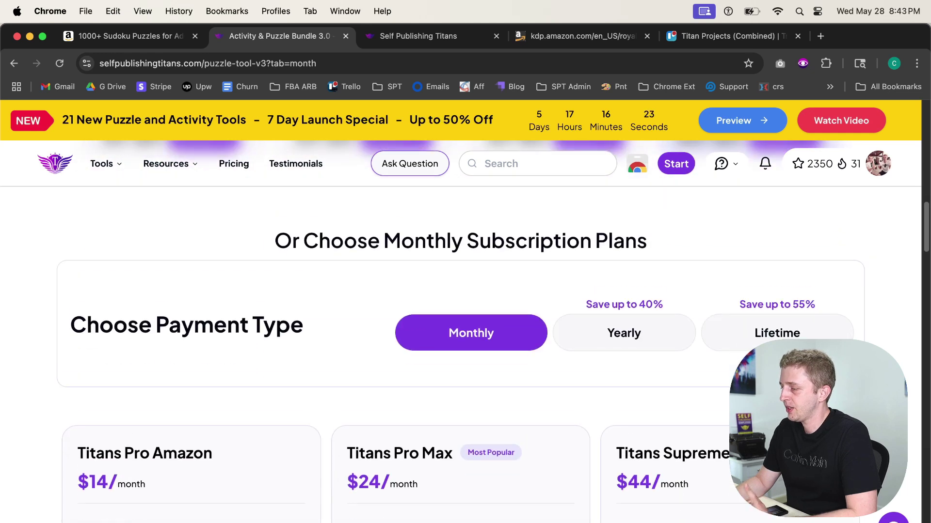
scroll(688, 469, "down", 1)
scroll(488, 349, "down", 5)
scroll(488, 349, "up", 3)
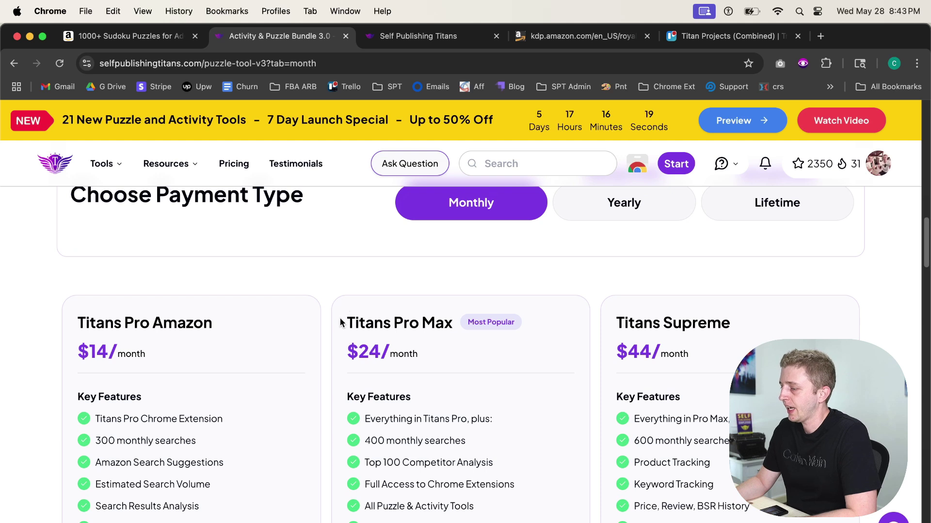
mouse_move(348, 321)
left_mouse_down()
mouse_move(451, 323)
mouse_move(348, 322)
left_mouse_up()
left_click(451, 325)
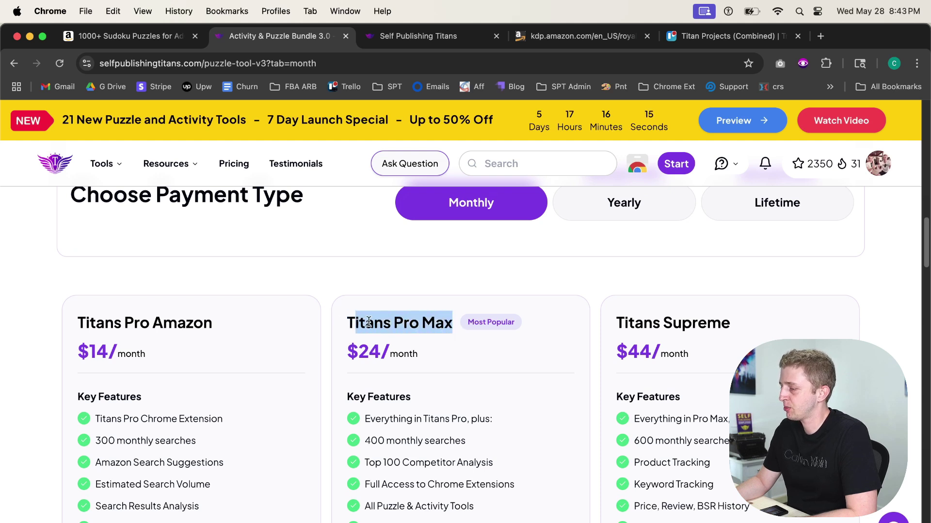
left_click(620, 324)
left_click_drag(620, 324, 760, 327)
left_click(760, 327)
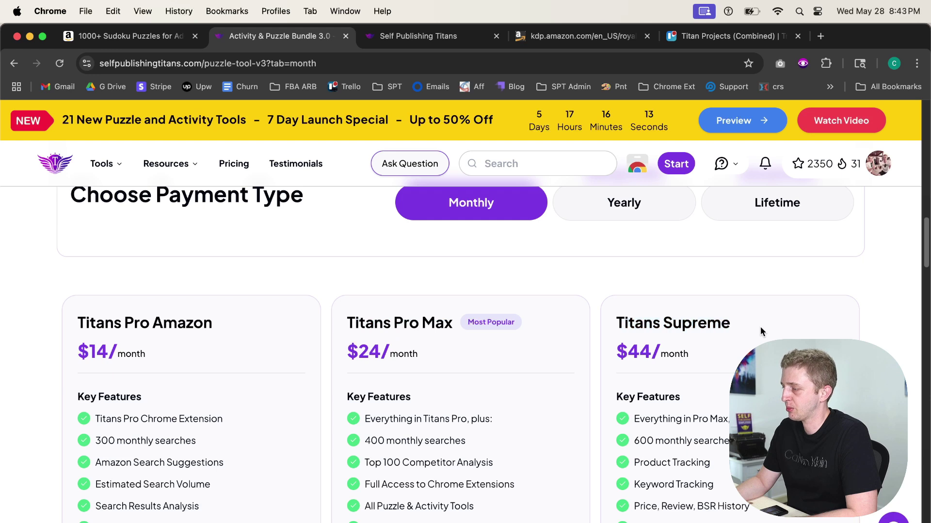